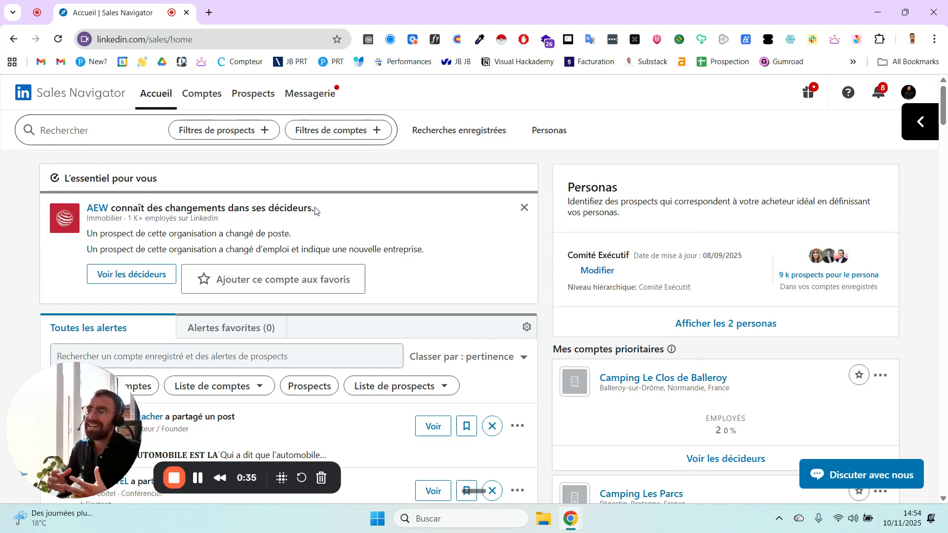
click(315, 211)
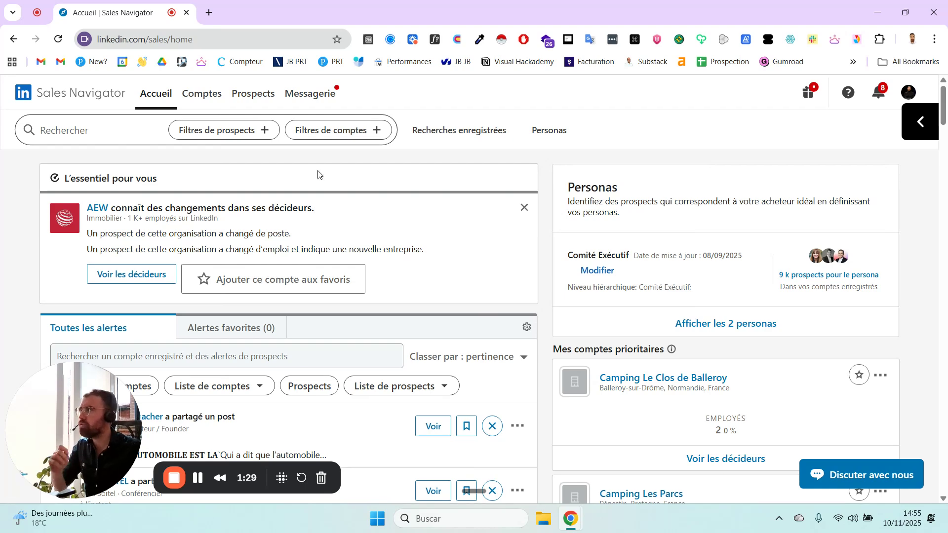
Step: Open the 2025 LinkedIn Sales Navigator guide in a new browser tab from the address suggestions for "sales"
click(210, 12)
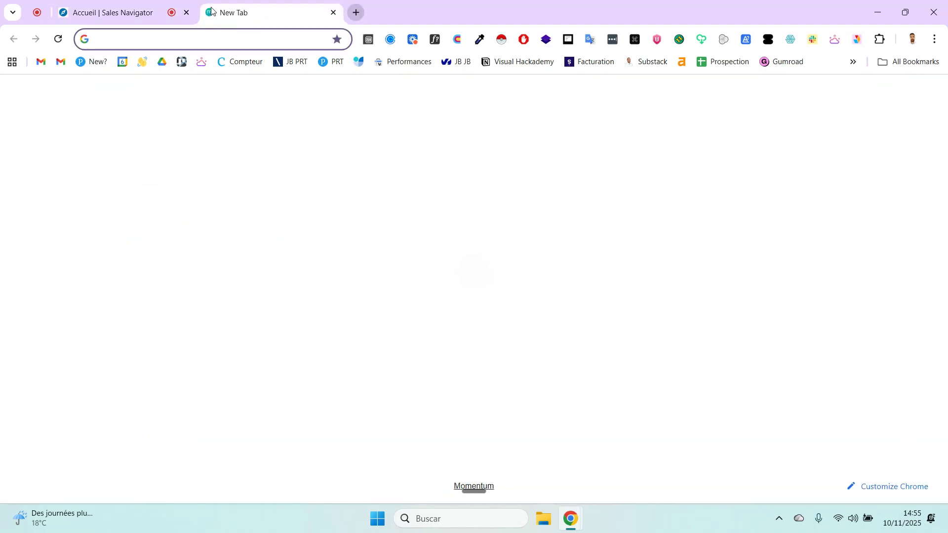
text(sales)
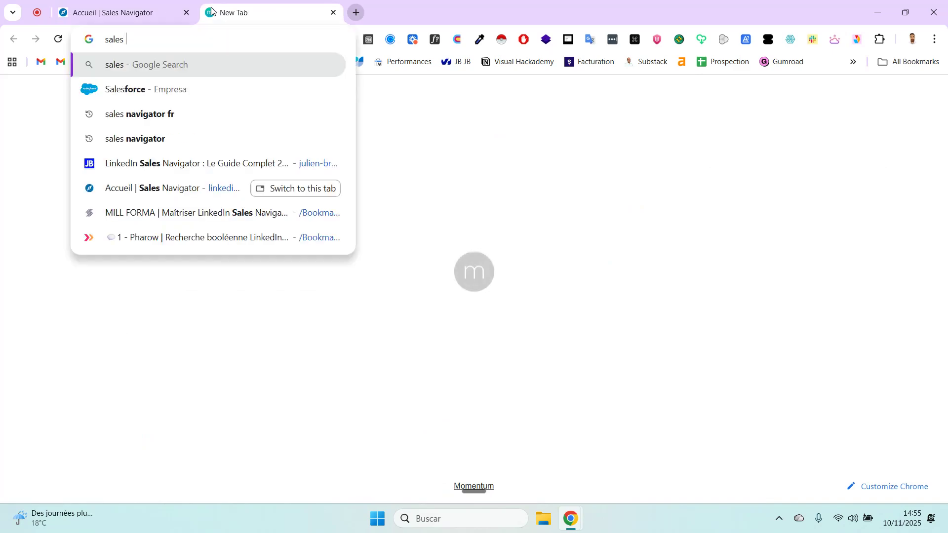
key(Down)
key(Down)
key(Down)
key(Down)
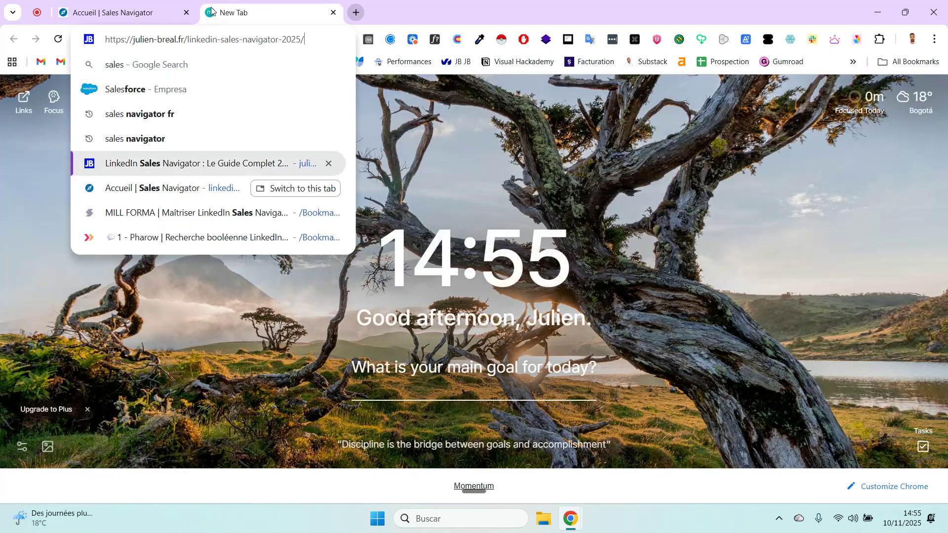
key(Return)
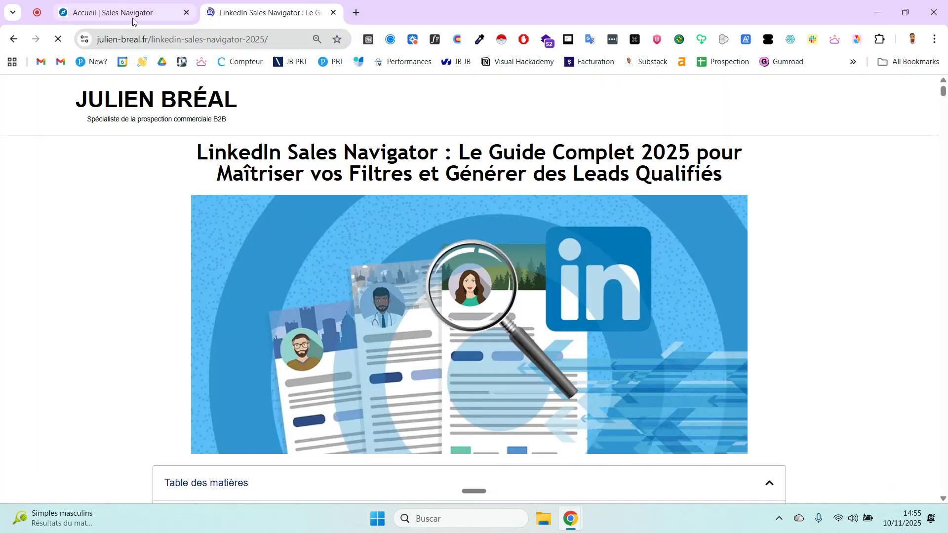
Step: Return to Sales Navigator, go to the accounts page and open the full set of account search filters
click(133, 15)
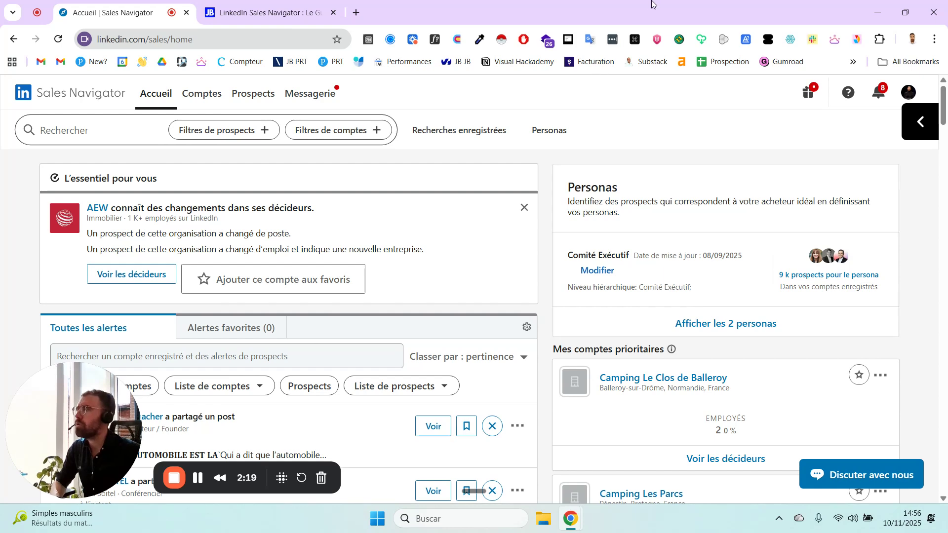
click(207, 97)
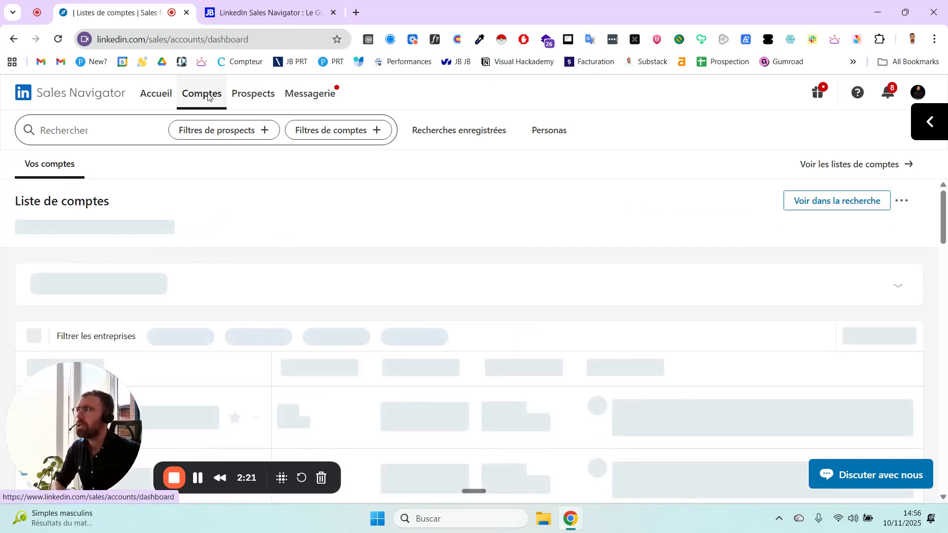
click(311, 131)
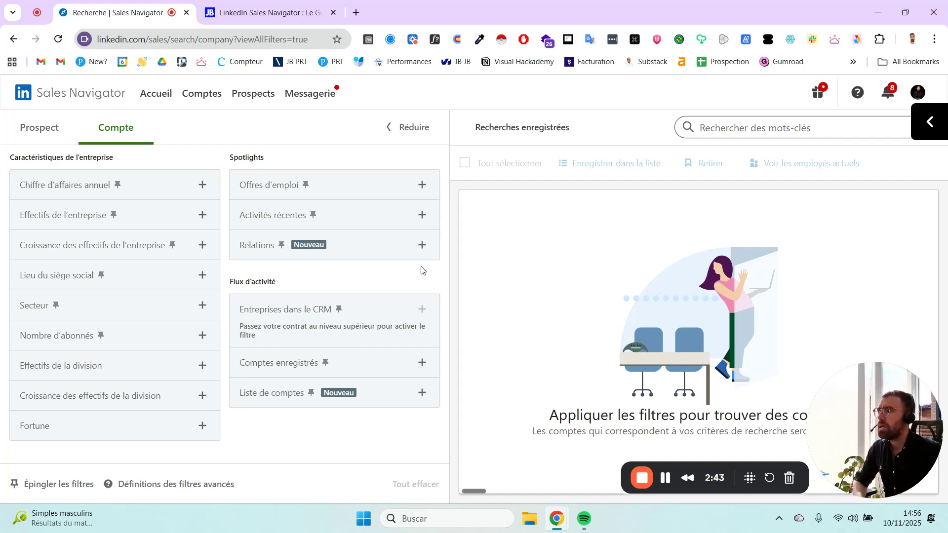
Step: Switch to the Sales Navigator guide and examine its chart rating each account filter as useful, signal or non-relevant
click(266, 11)
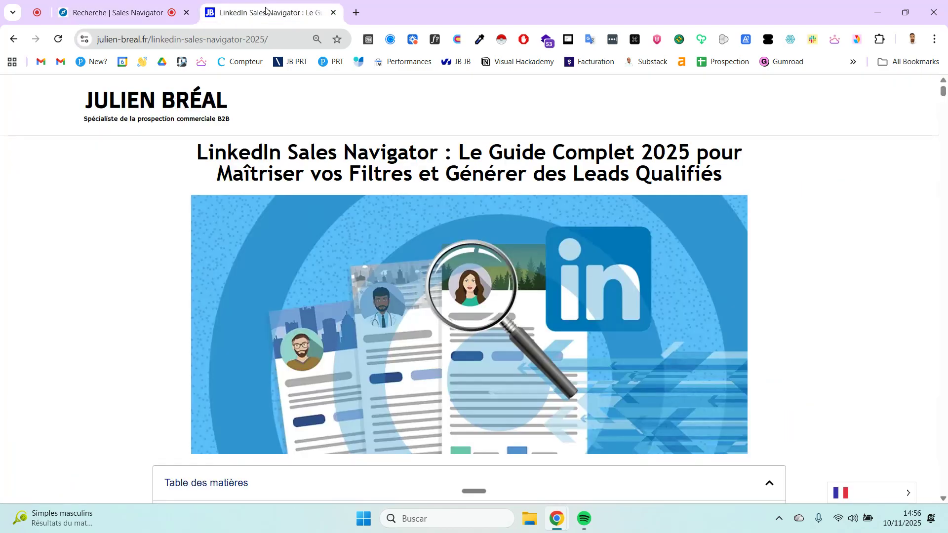
scroll(356, 233, down, 15)
scroll(353, 233, down, 20)
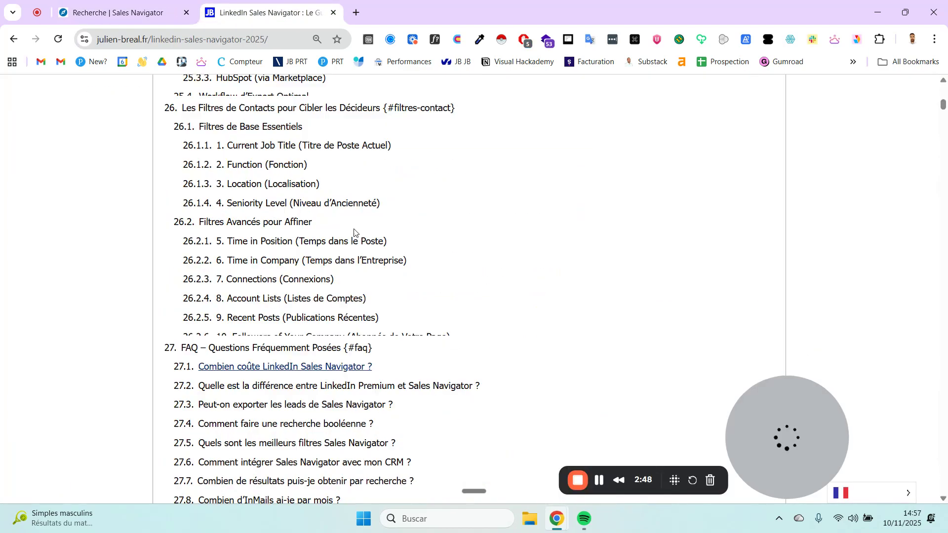
scroll(354, 232, down, 20)
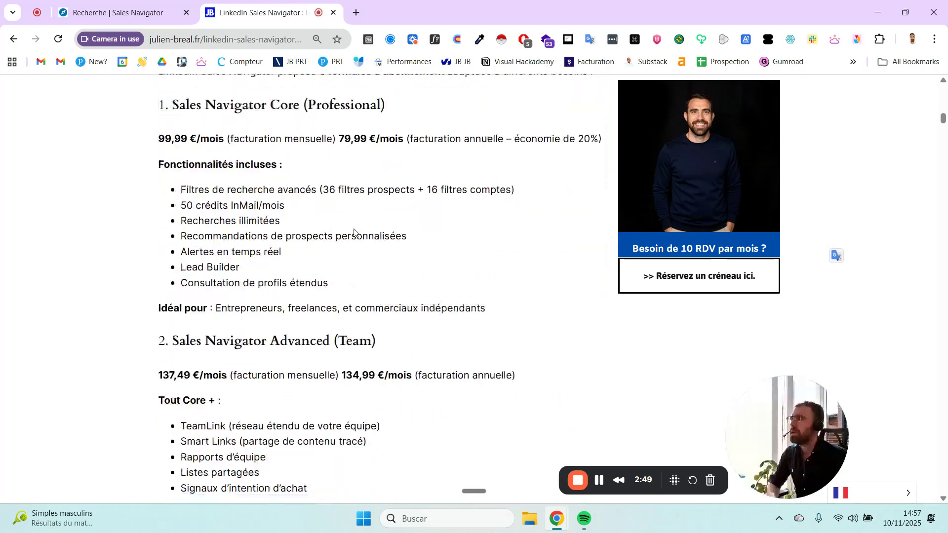
scroll(353, 232, down, 15)
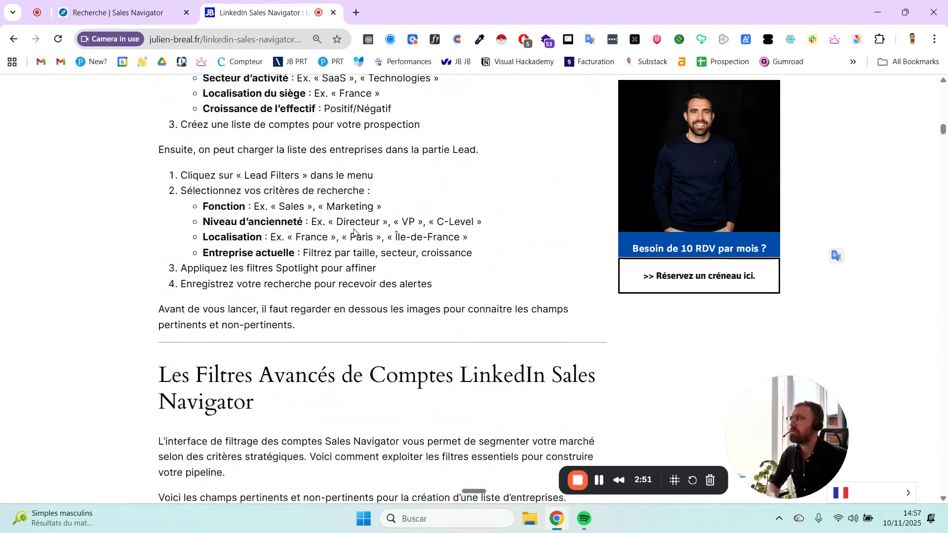
scroll(353, 232, up, 5)
scroll(353, 232, down, 2)
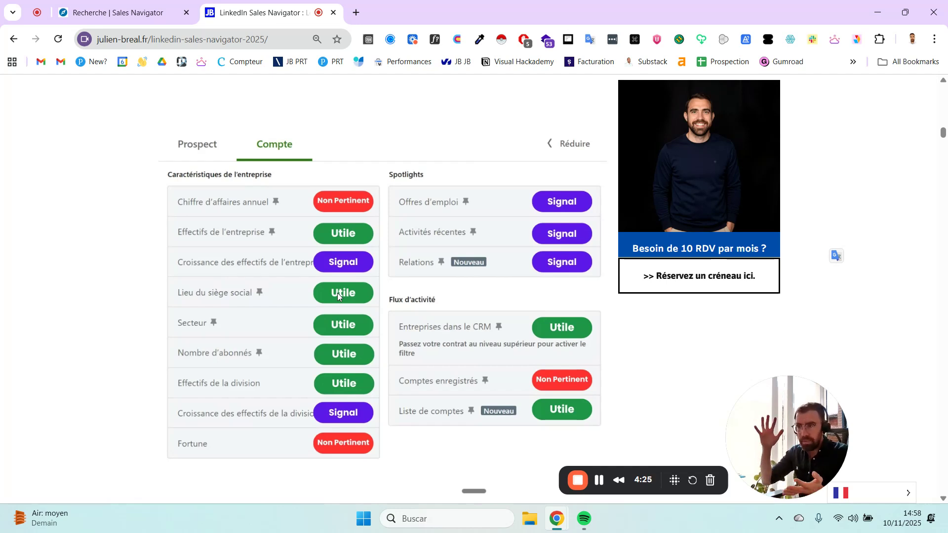
click(337, 295)
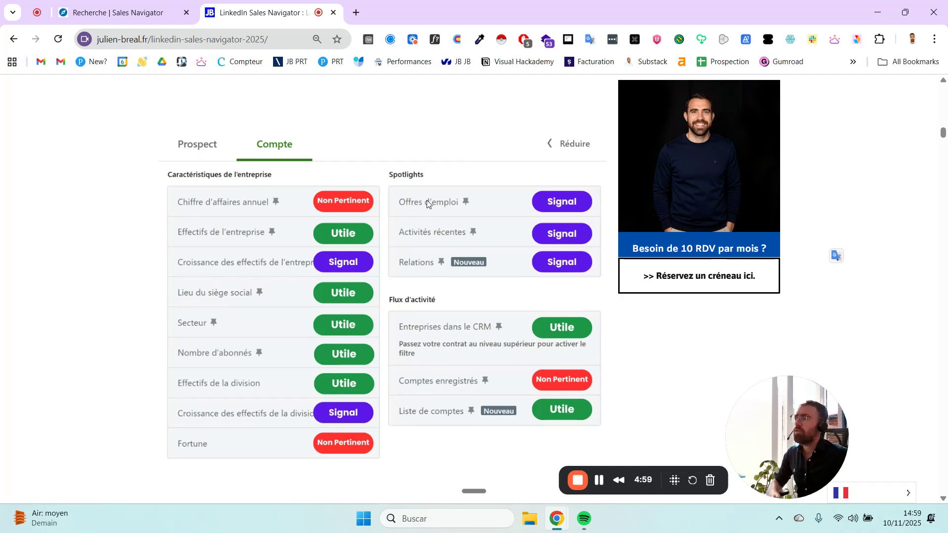
Step: Back in the Sales Navigator account search, filter companies by a headcount of 11-50 employees
click(132, 18)
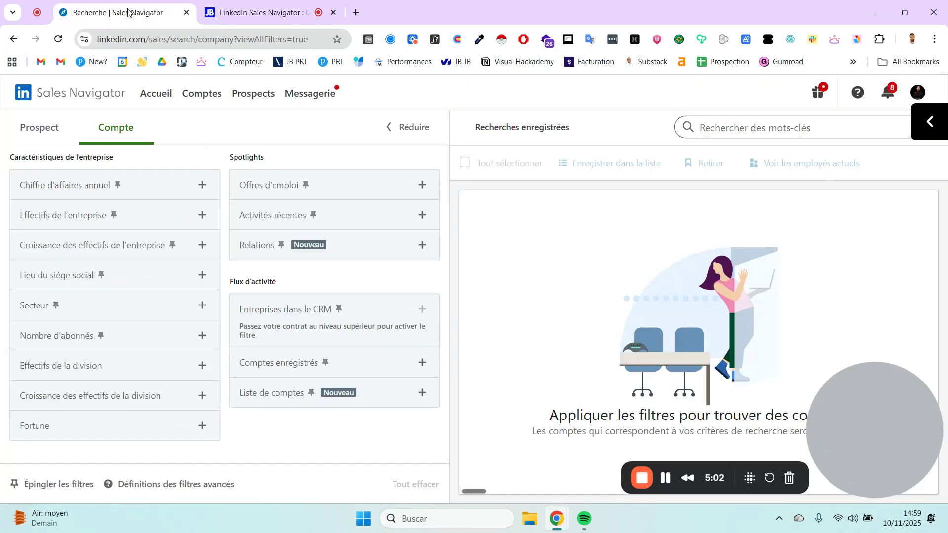
click(201, 216)
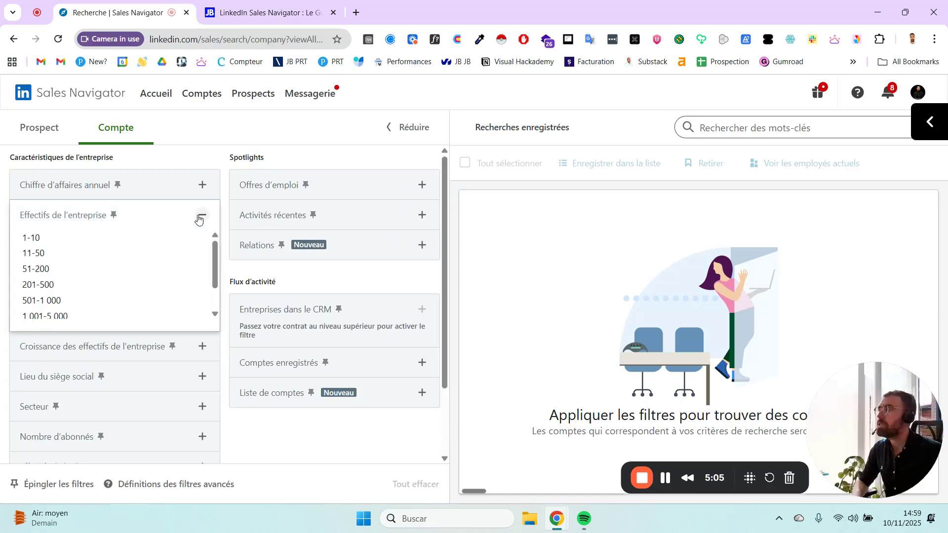
click(42, 253)
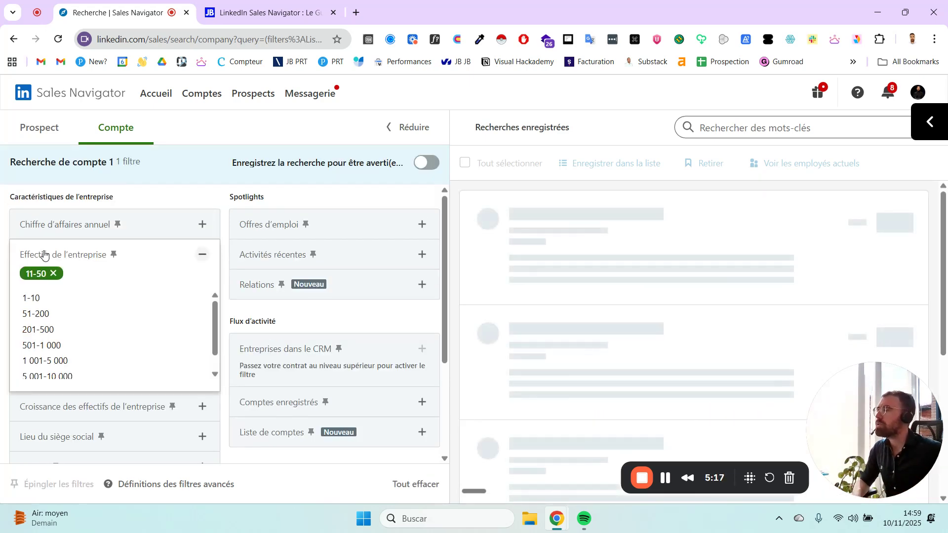
click(202, 253)
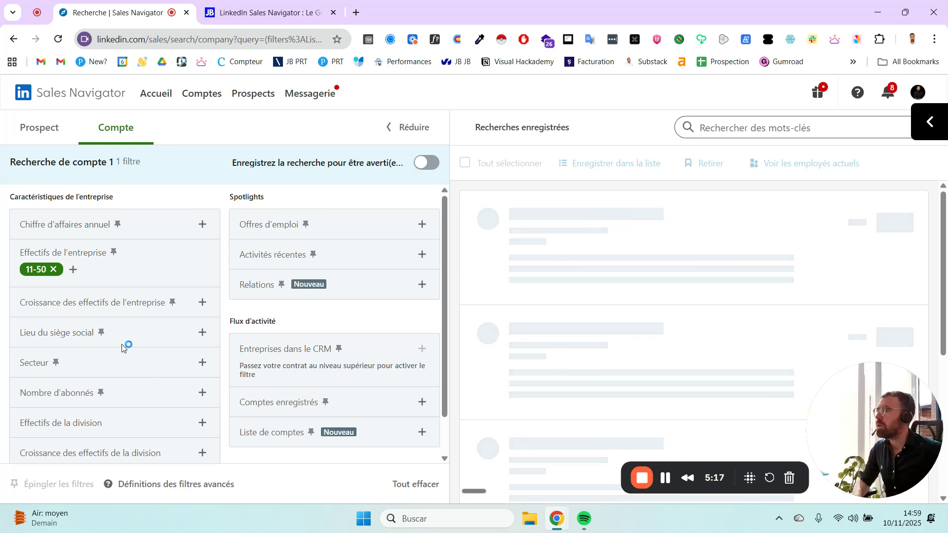
Step: Filter the account search by headquarters location, including the region Nouvelle-Aquitaine, France
scroll(190, 405, down, 1)
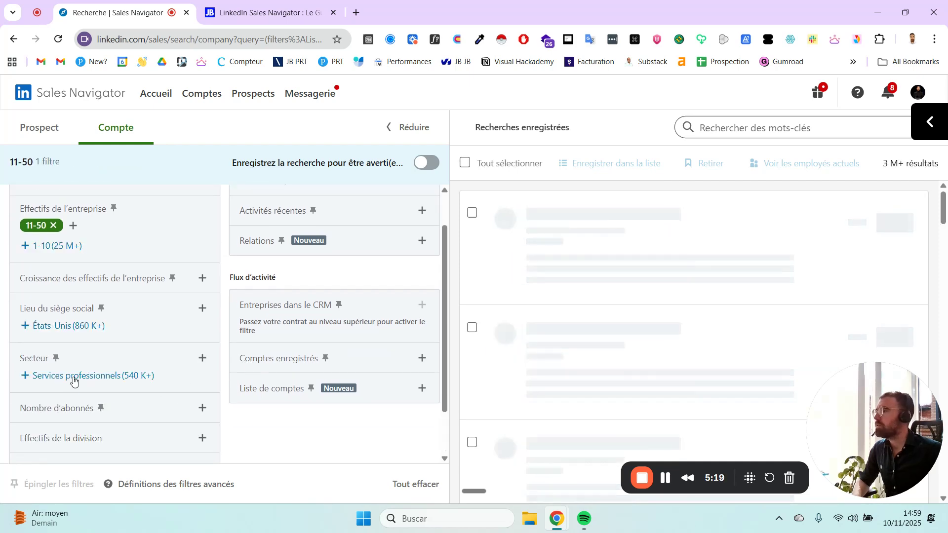
click(201, 310)
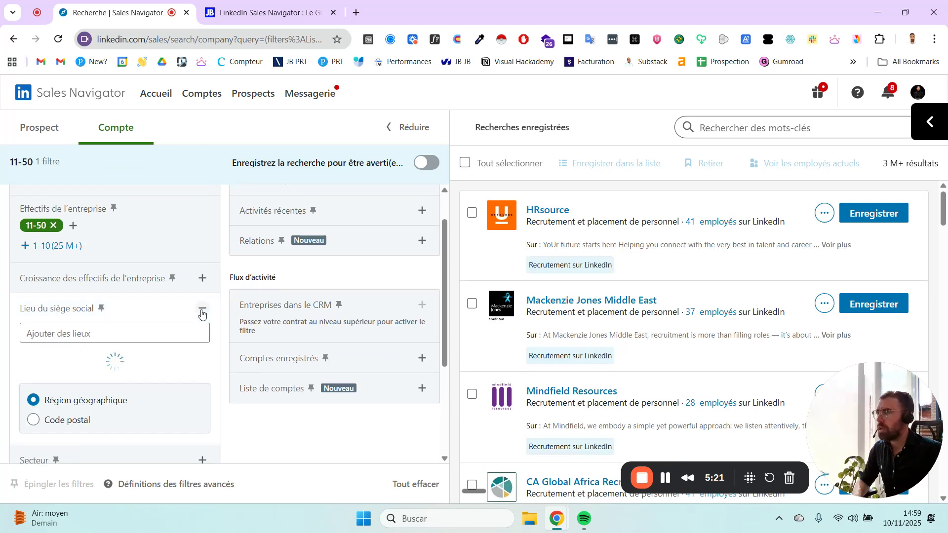
click(143, 336)
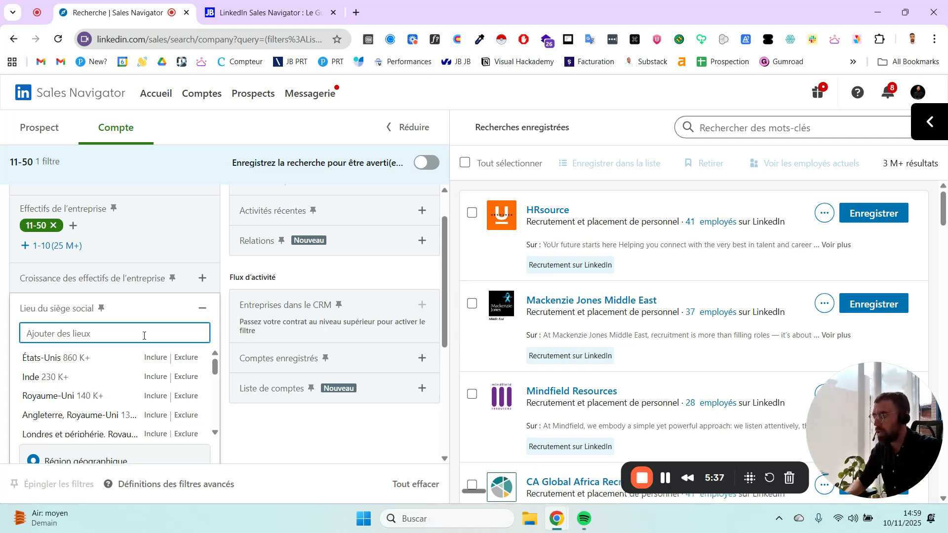
text(nouvelle q)
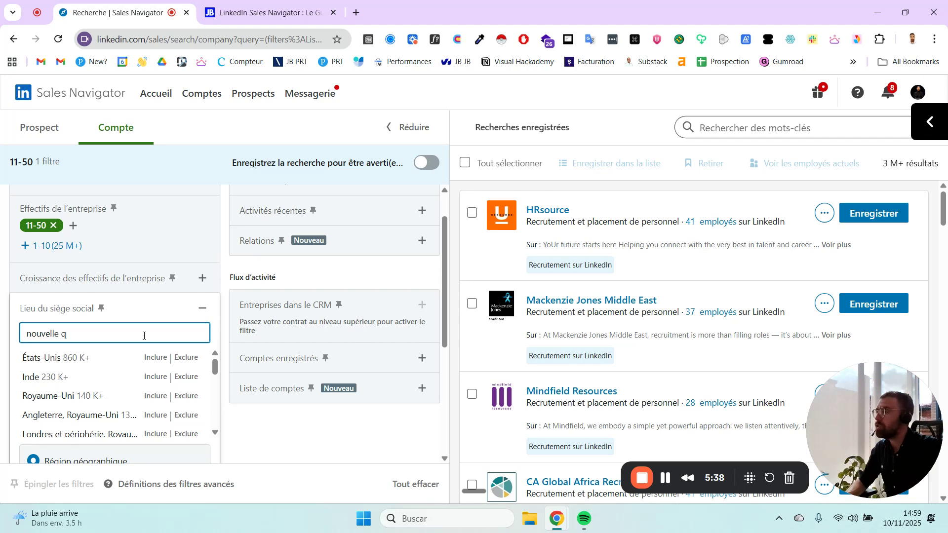
key(BackSpace)
text(aq)
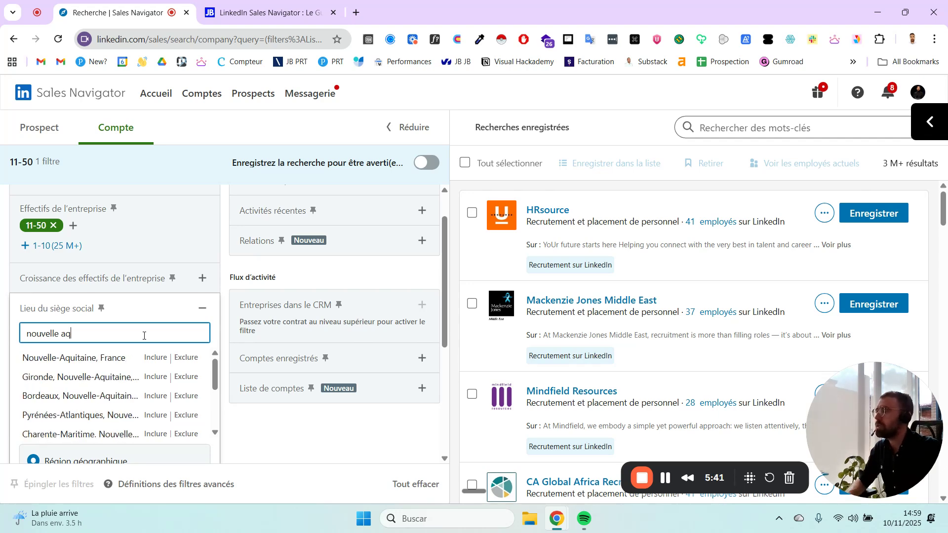
click(157, 358)
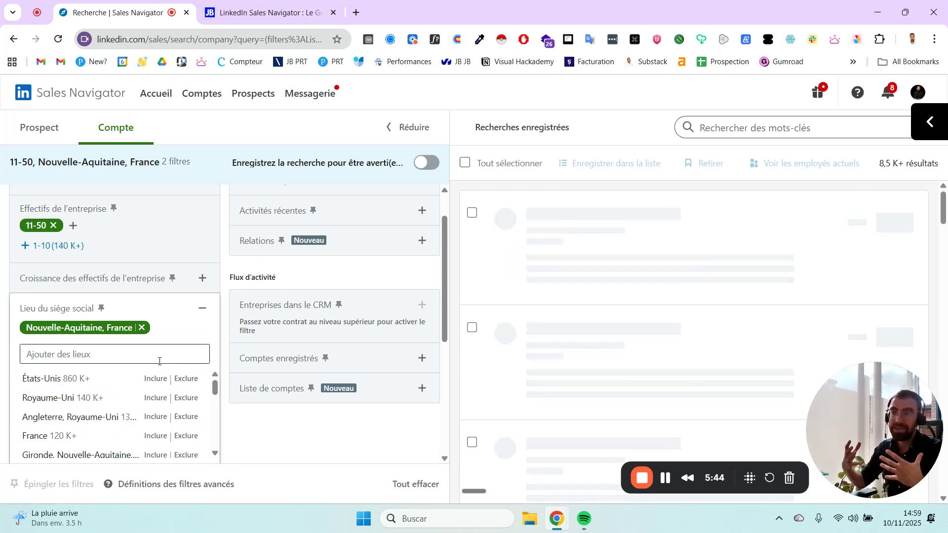
click(253, 447)
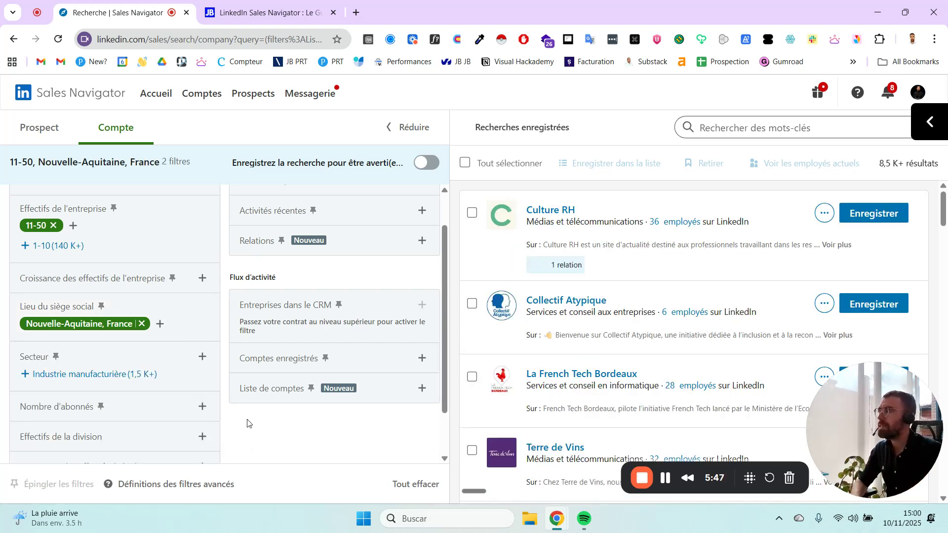
Step: Add the suggested sector "Industrie manufacturière" to the account search filters
click(197, 357)
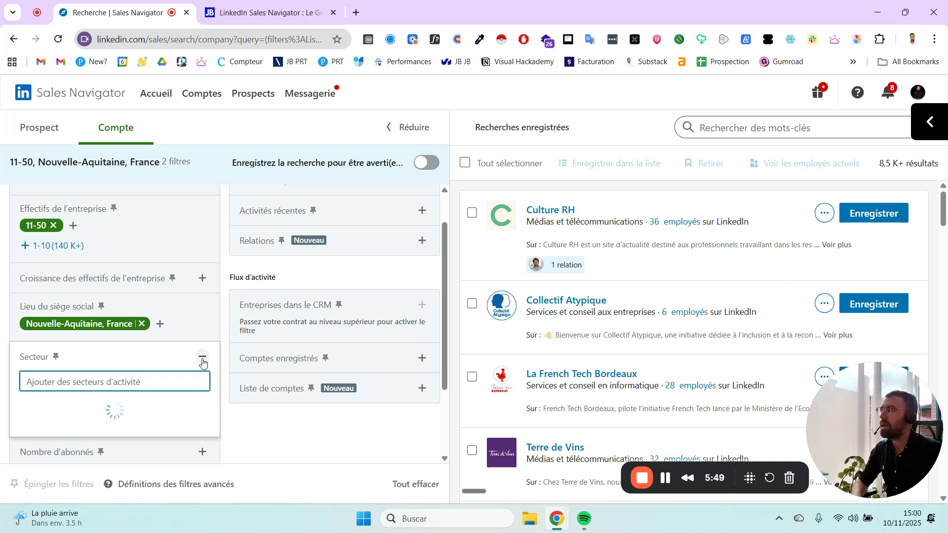
click(310, 435)
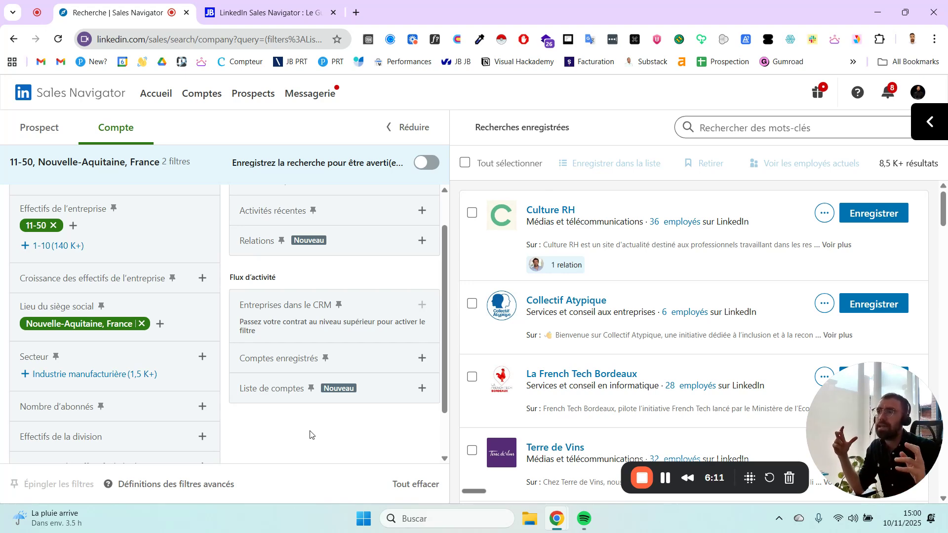
click(103, 374)
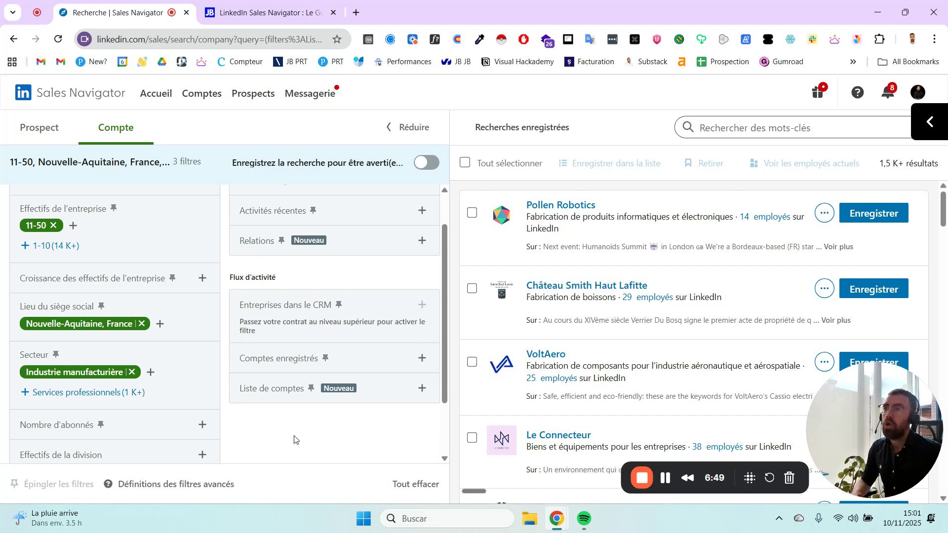
Step: Narrow the account search with the keyword "bio" and browse the matching companies
click(768, 127)
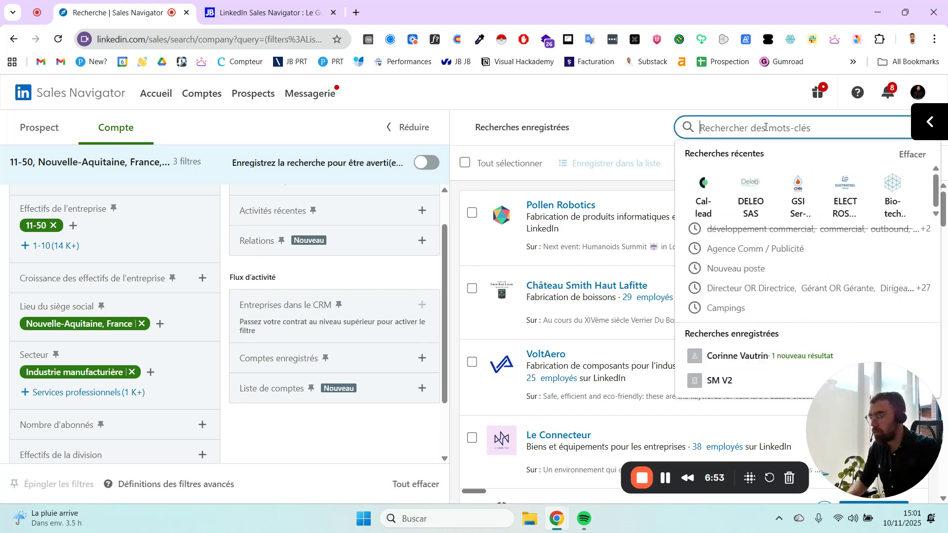
text(se)
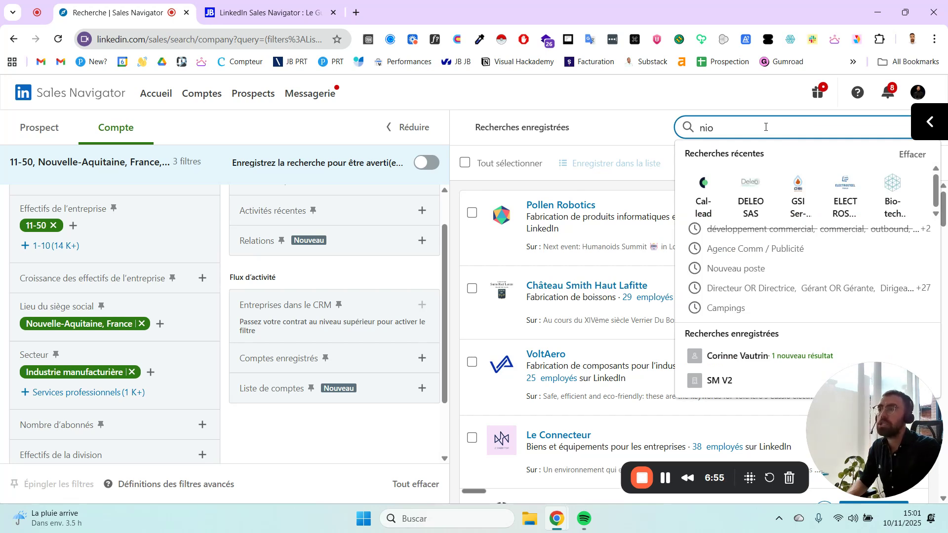
key(BackSpace)
key(BackSpace)
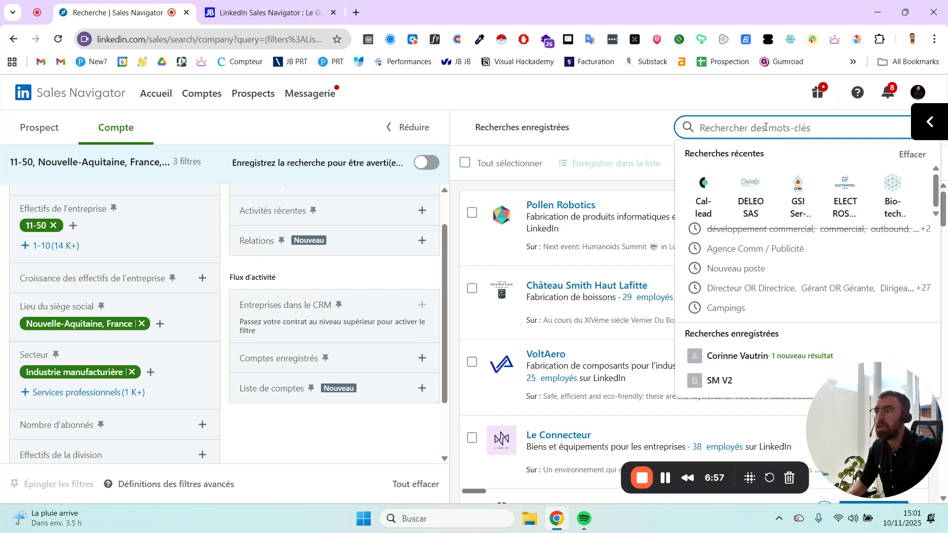
text(bio)
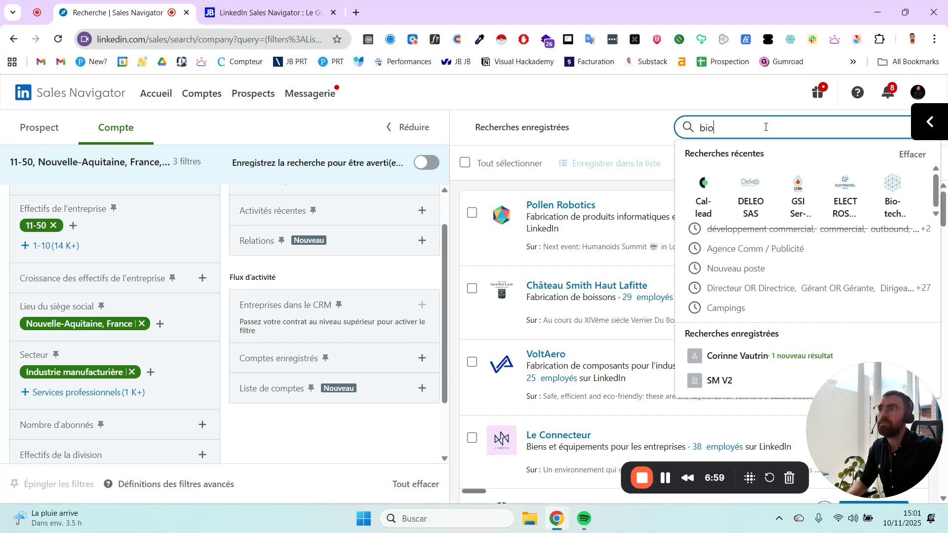
key(Return)
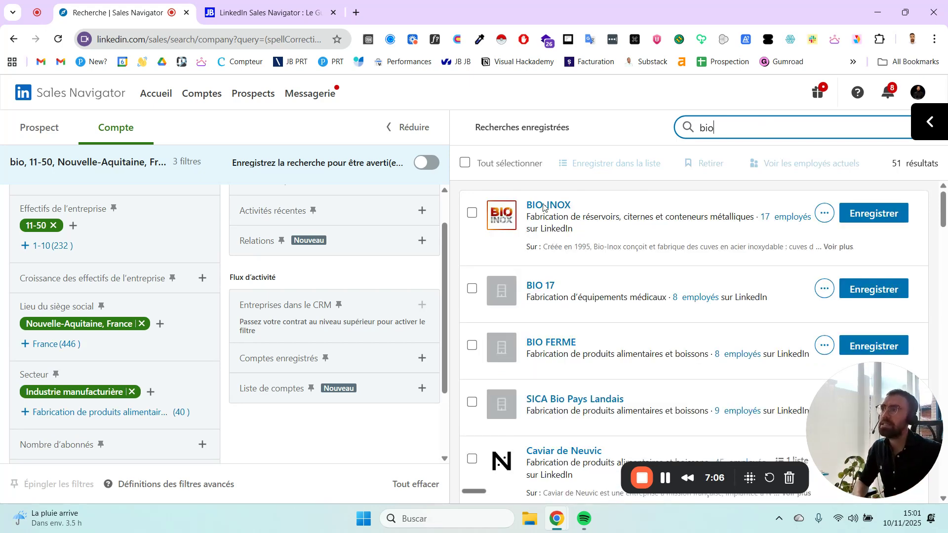
scroll(605, 244, down, 3)
scroll(604, 244, down, 3)
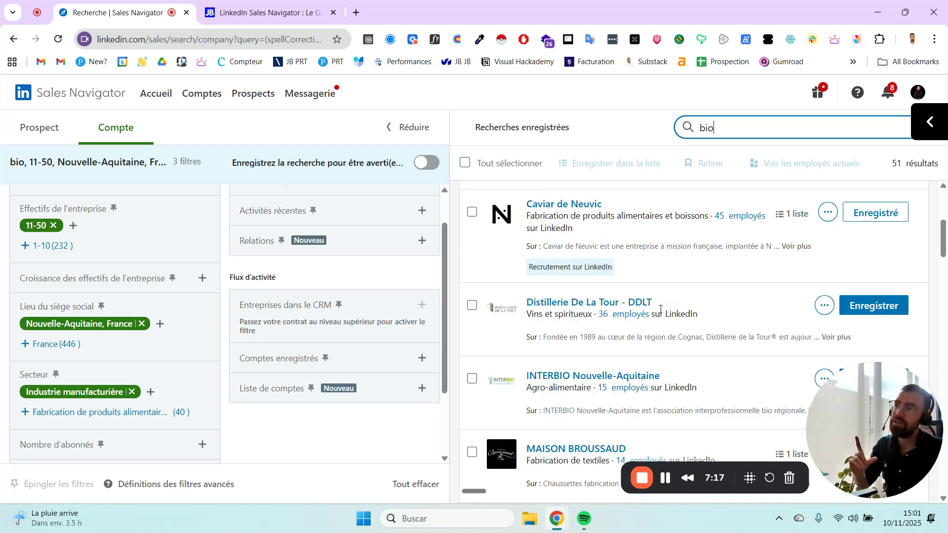
scroll(660, 309, down, 2)
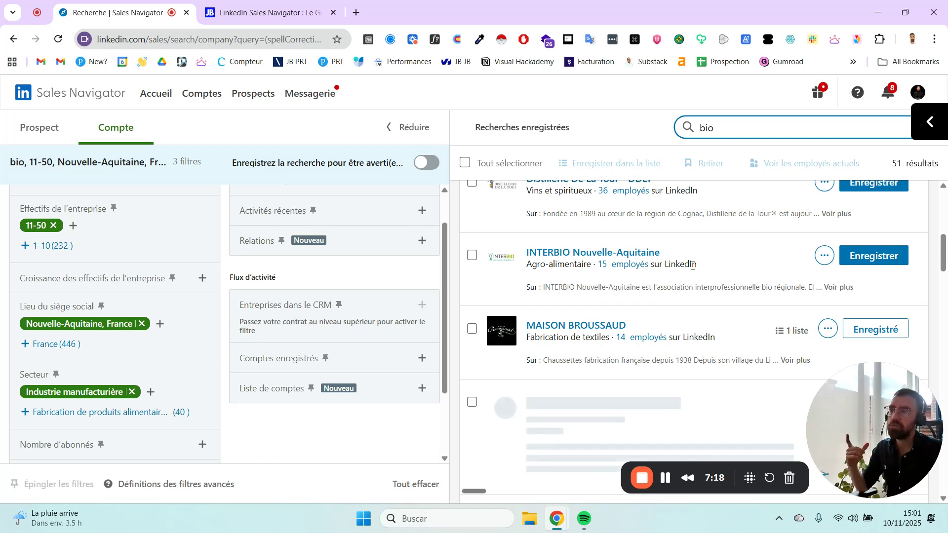
Step: Look further through the matching companies and empty the keyword "bio" from the search field
scroll(692, 266, down, 1)
scroll(693, 265, down, 3)
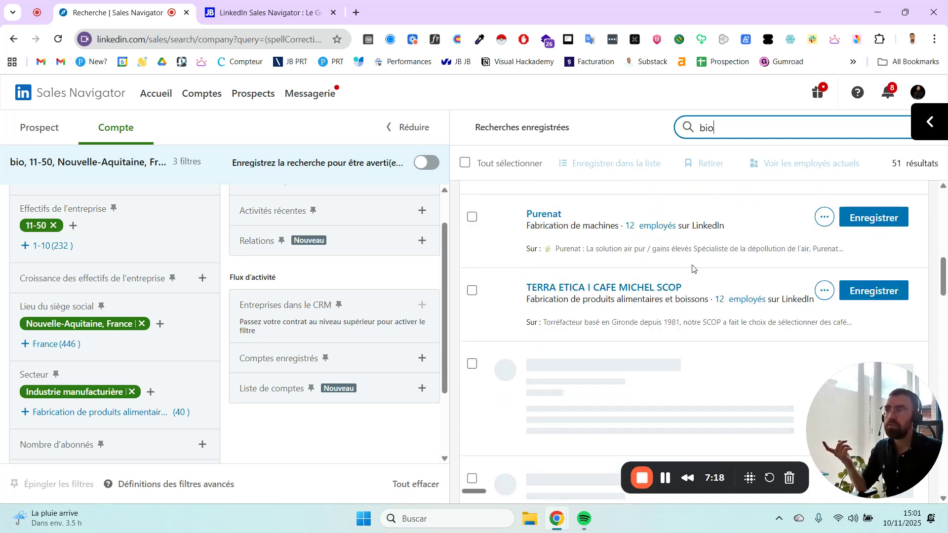
click(724, 124)
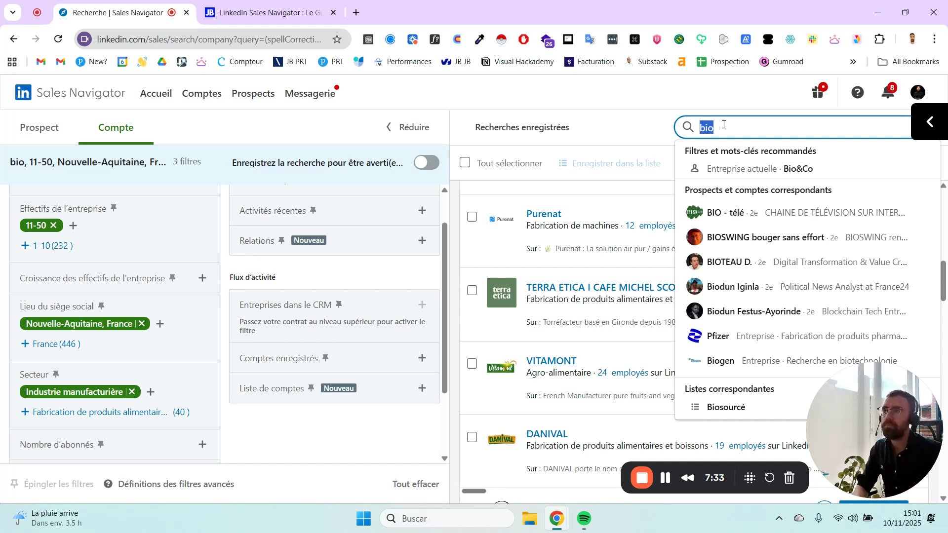
key(BackSpace)
click(692, 99)
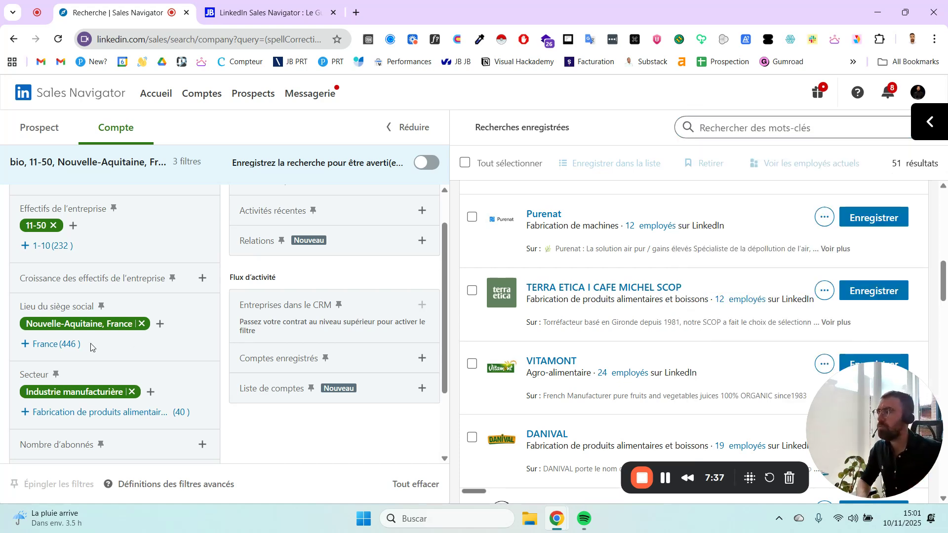
Step: Examine the available options of the Spotlights filters "Offres d'emploi", "Activités récentes" and "Relations"
scroll(108, 348, down, 2)
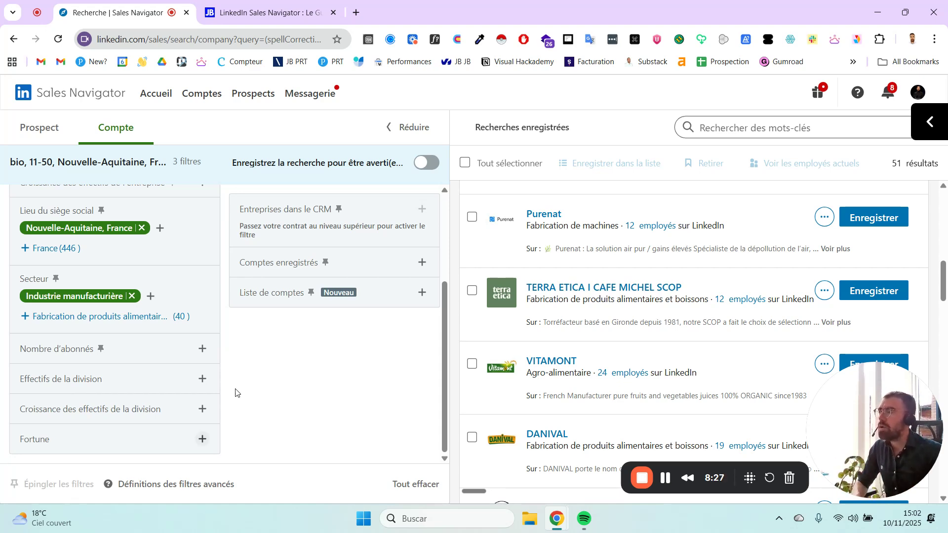
scroll(388, 375, up, 5)
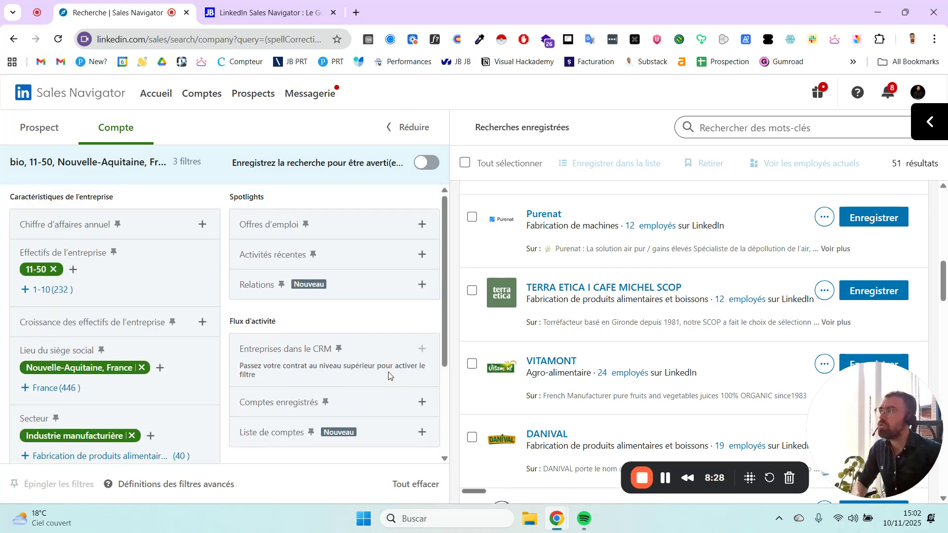
click(421, 223)
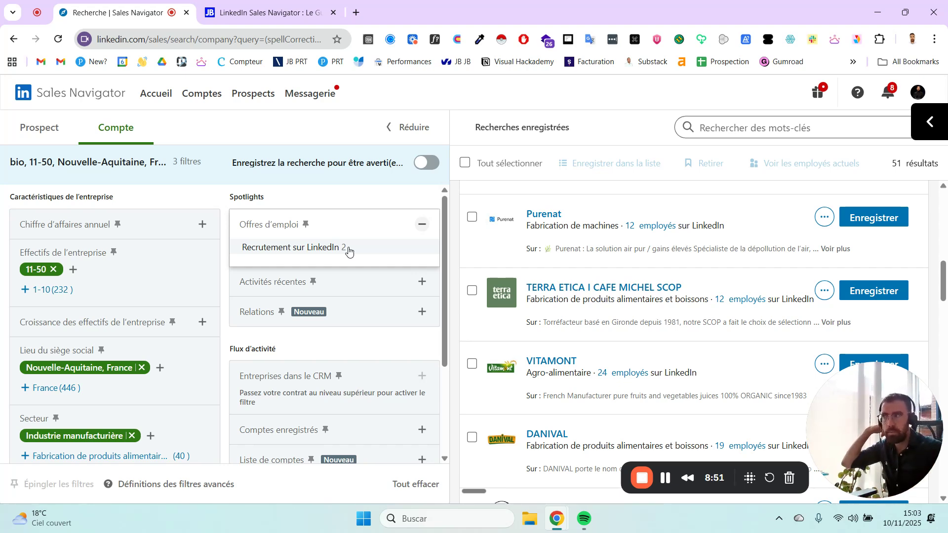
click(370, 198)
click(424, 255)
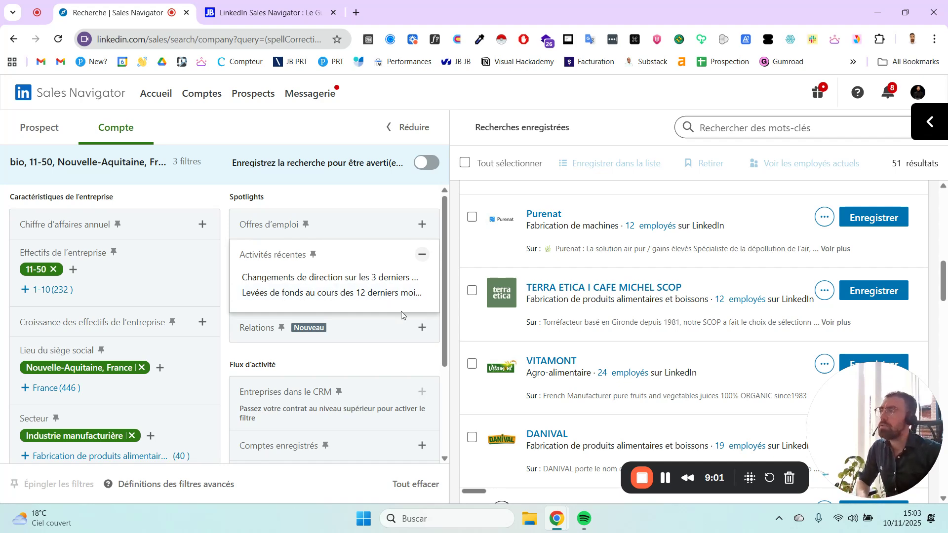
click(388, 203)
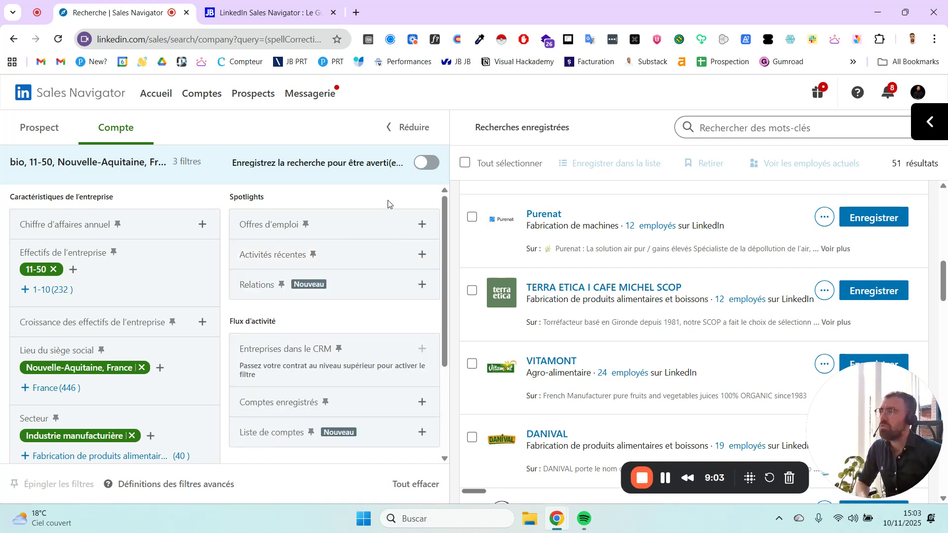
click(422, 286)
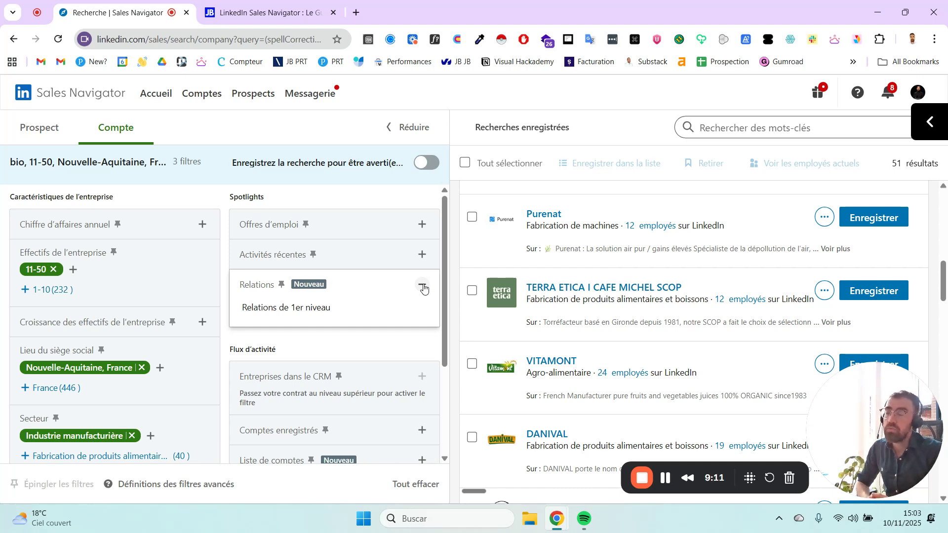
click(423, 287)
Step: Review the remaining account filters and look through the account lists offered by the "Liste de comptes" filter
scroll(409, 274, down, 3)
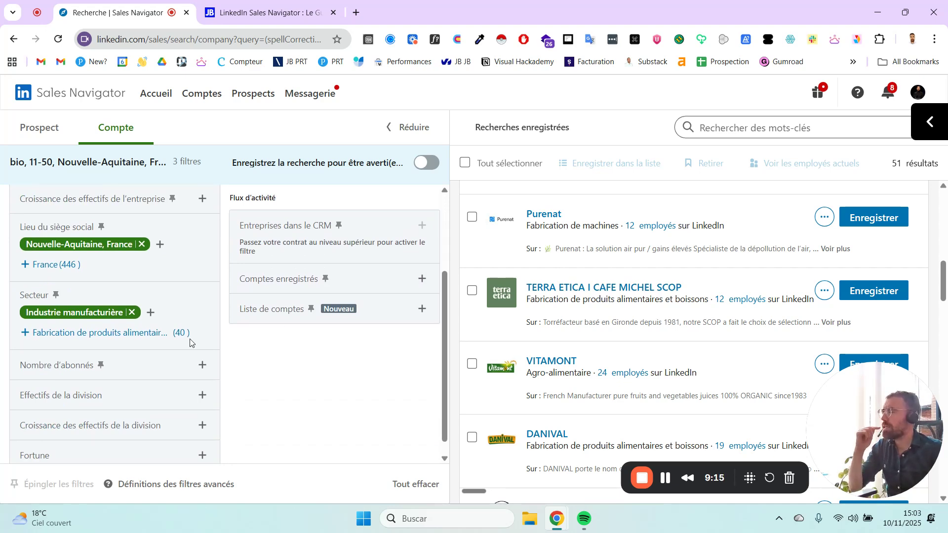
scroll(74, 345, up, 3)
scroll(53, 347, down, 3)
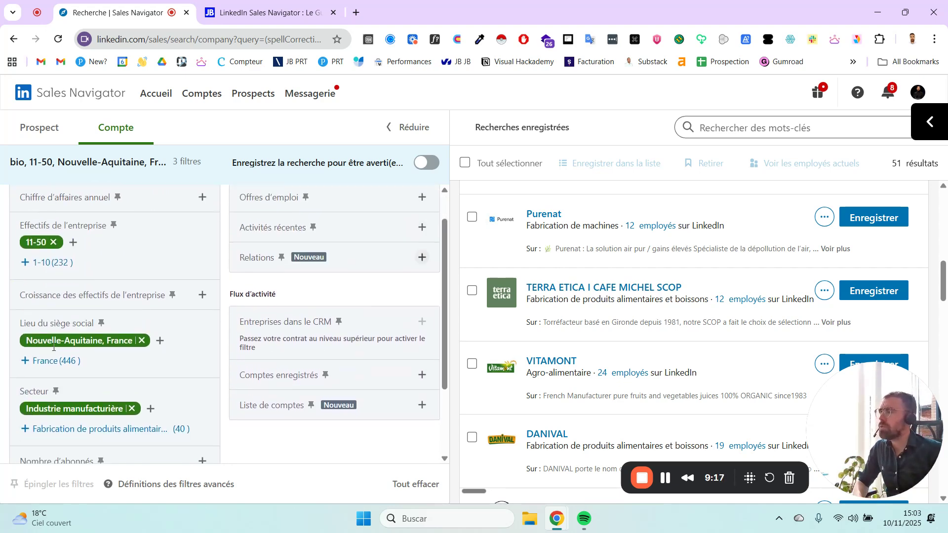
click(421, 294)
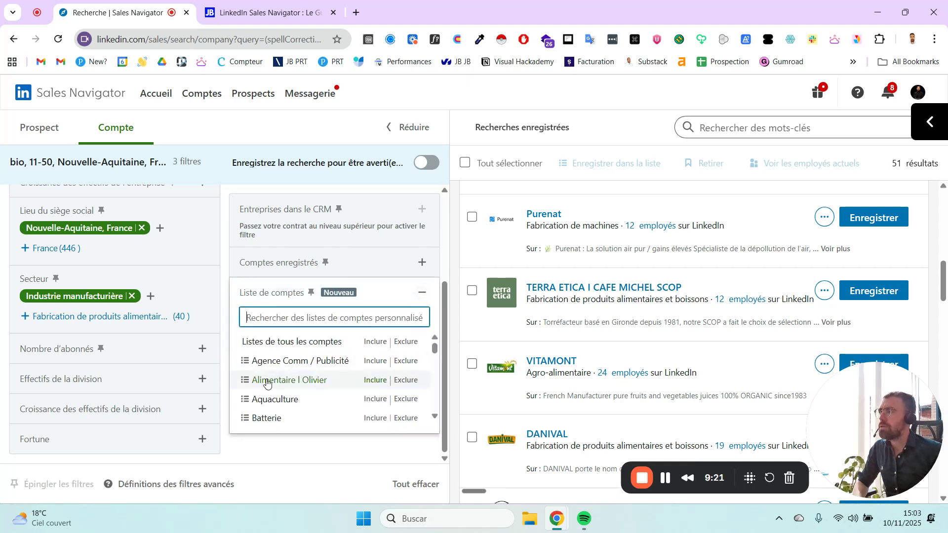
scroll(276, 385, down, 8)
scroll(278, 393, up, 8)
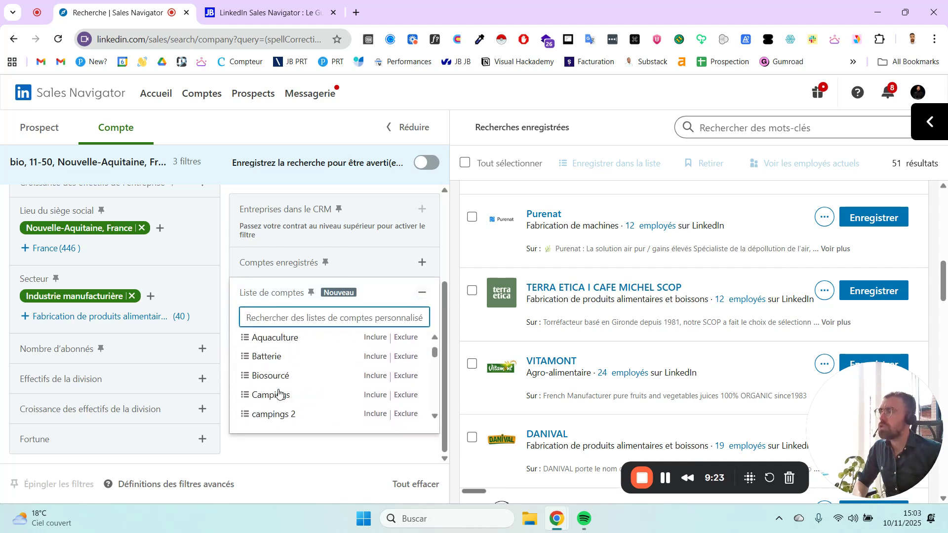
click(309, 443)
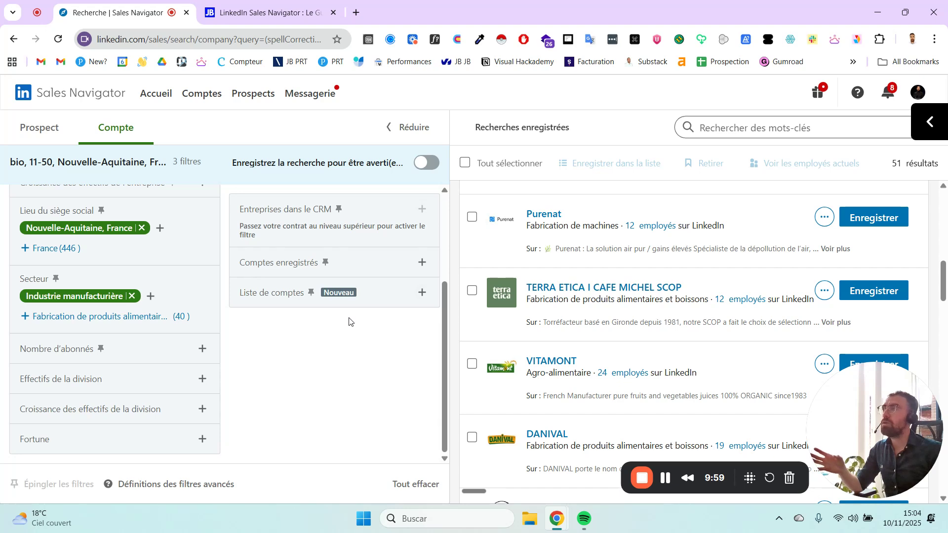
Step: Remove the sector filter "Industrie manufacturière" and select all companies on the results page
scroll(349, 322, up, 3)
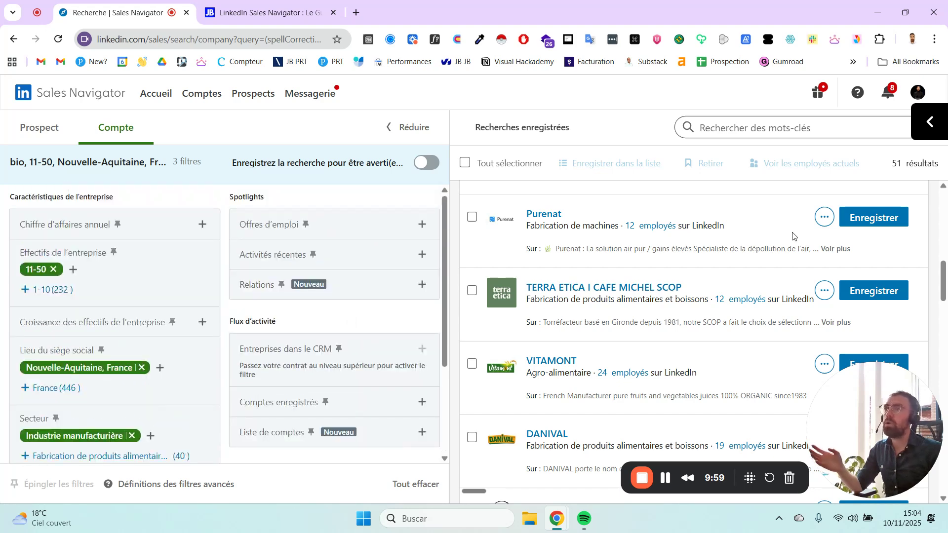
click(135, 434)
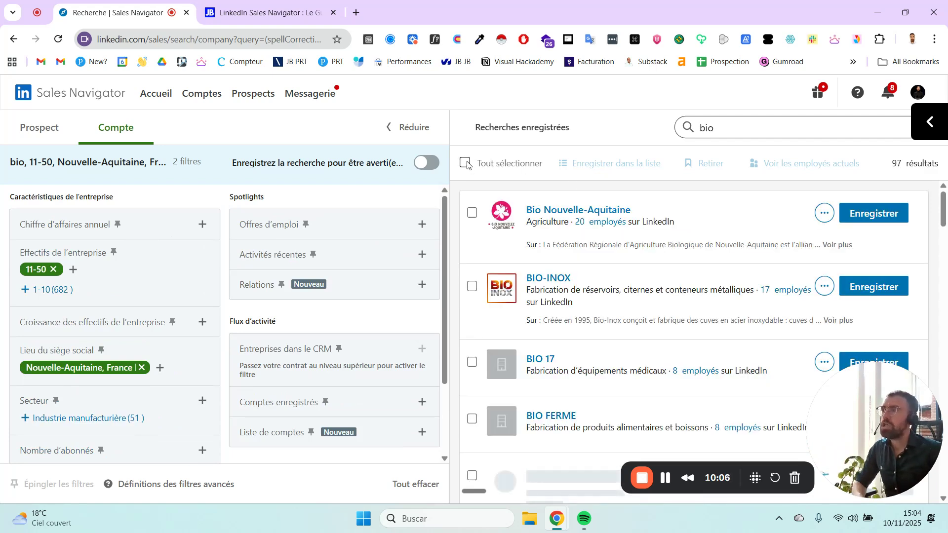
click(466, 164)
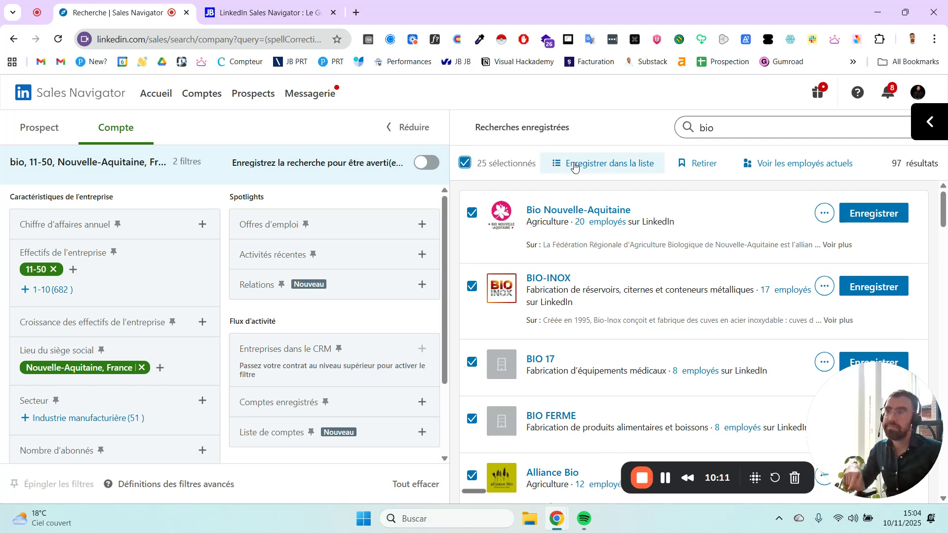
scroll(140, 321, down, 2)
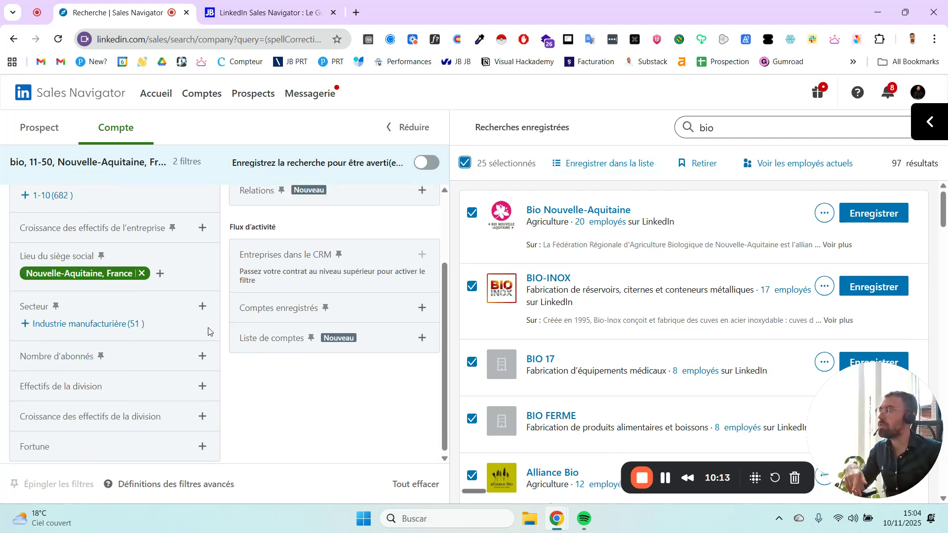
scroll(139, 322, up, 2)
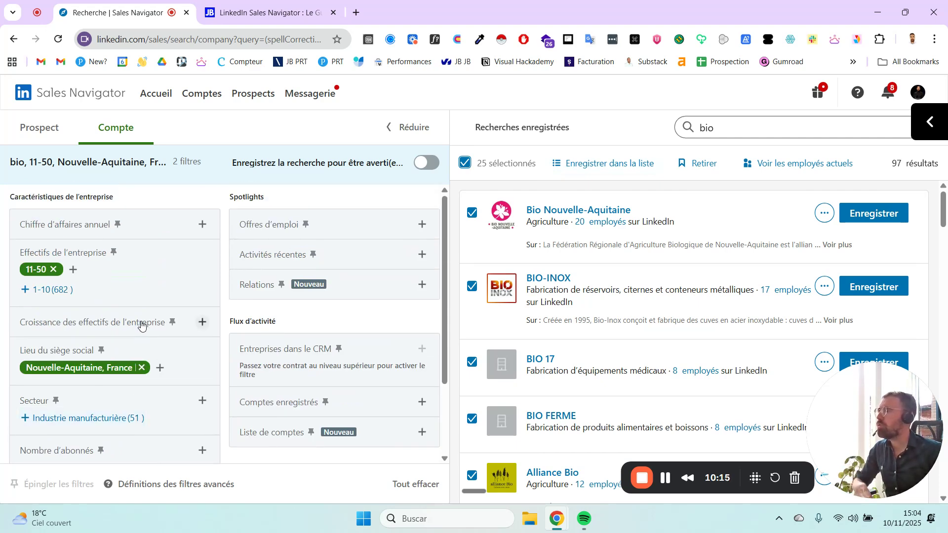
Step: Clear the recent searches and delete the keyword "bio" from the search field
click(727, 126)
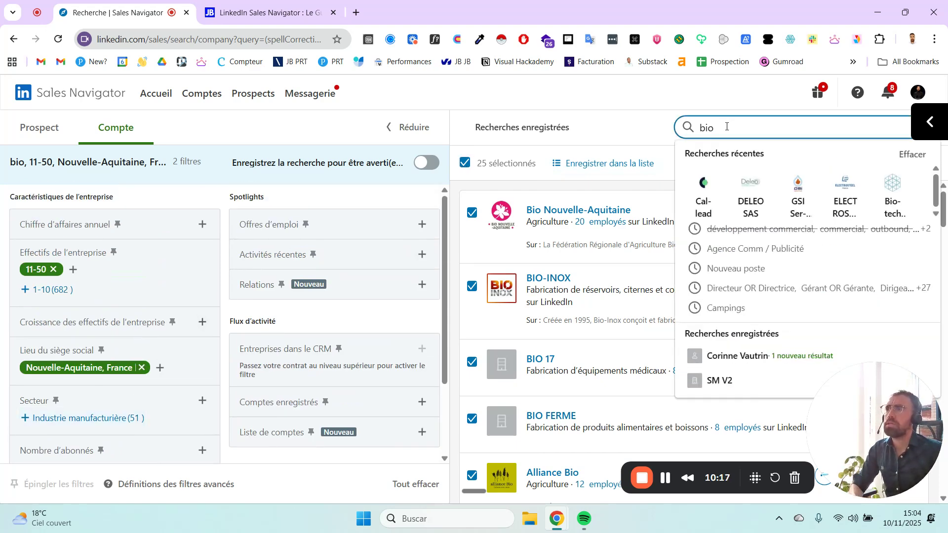
click(904, 154)
key(BackSpace)
key(BackSpace)
key(BackSpace)
click(735, 107)
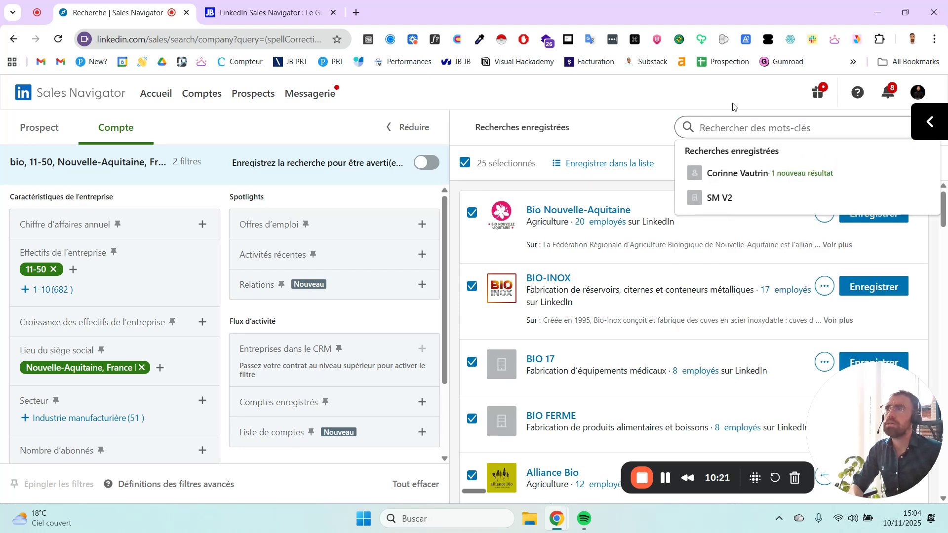
Step: Rerun the account search without a keyword and add the suggested sector "Industrie manufacturière"
click(729, 124)
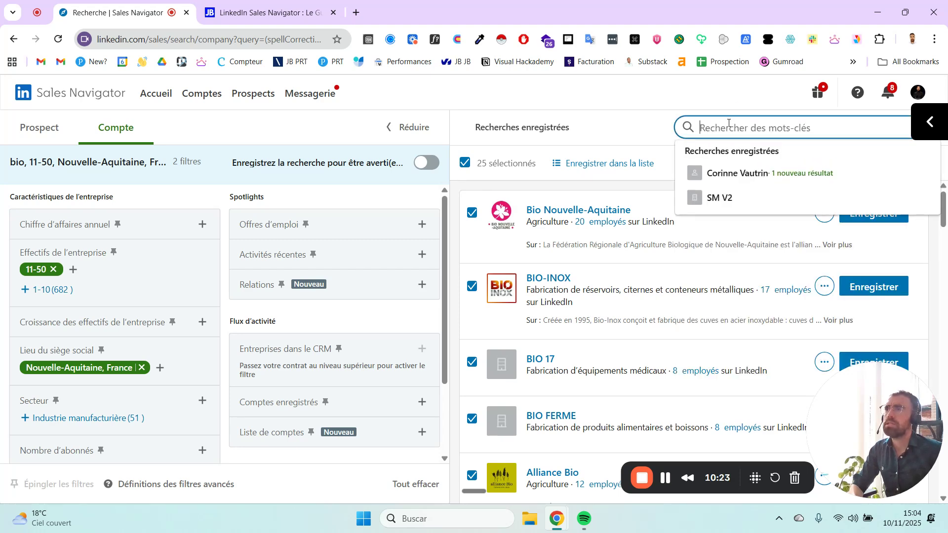
key(Return)
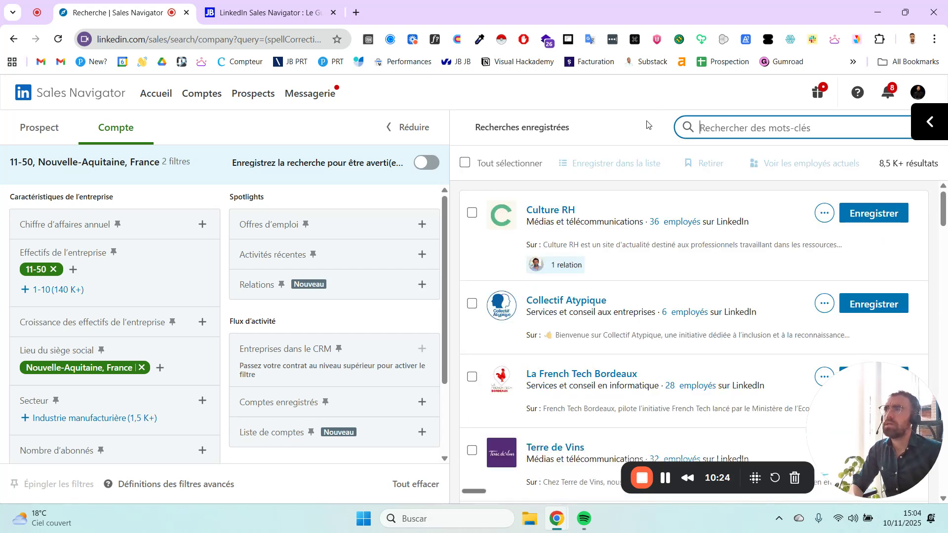
click(647, 124)
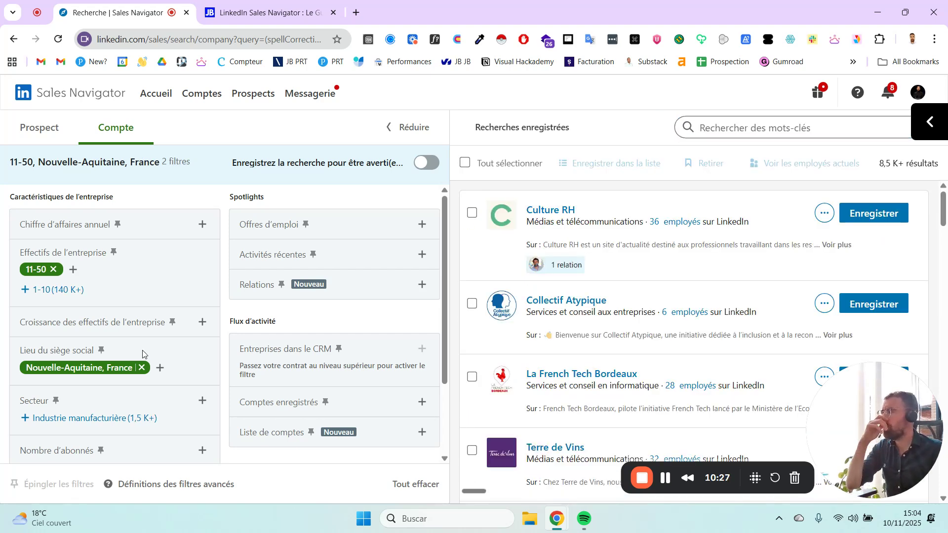
click(131, 418)
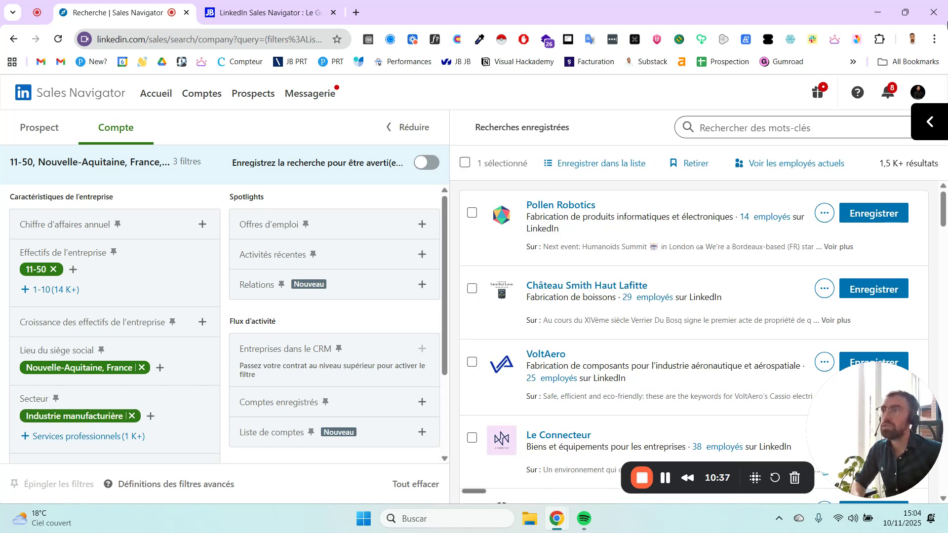
Step: Switch to the Cli3nts Chrome profile, open the bookmarked Pronto dashboard and dismiss the offer to restore pages
click(912, 40)
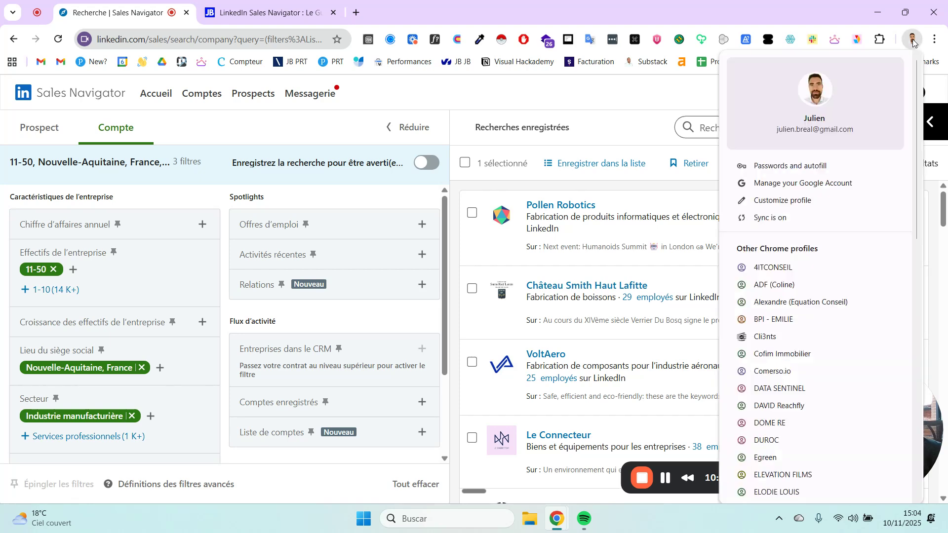
click(803, 338)
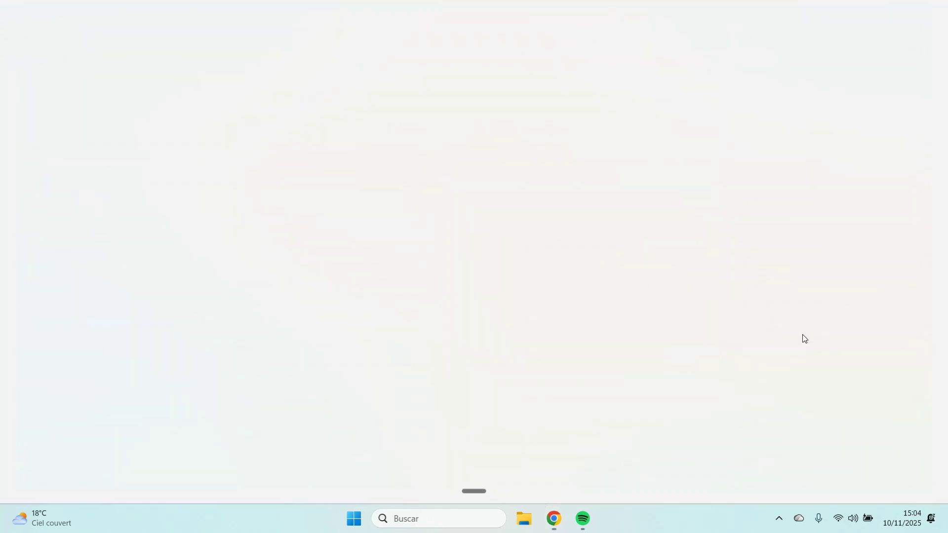
click(266, 65)
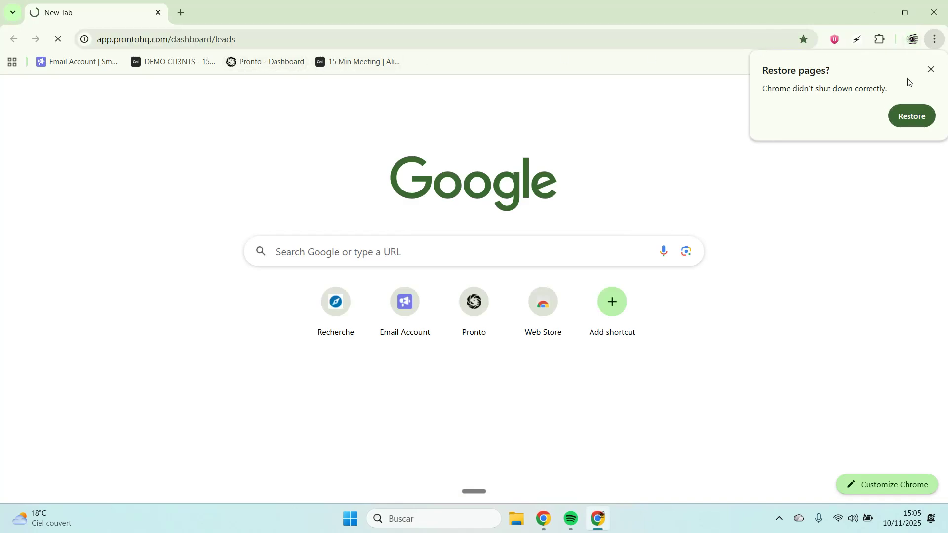
click(930, 71)
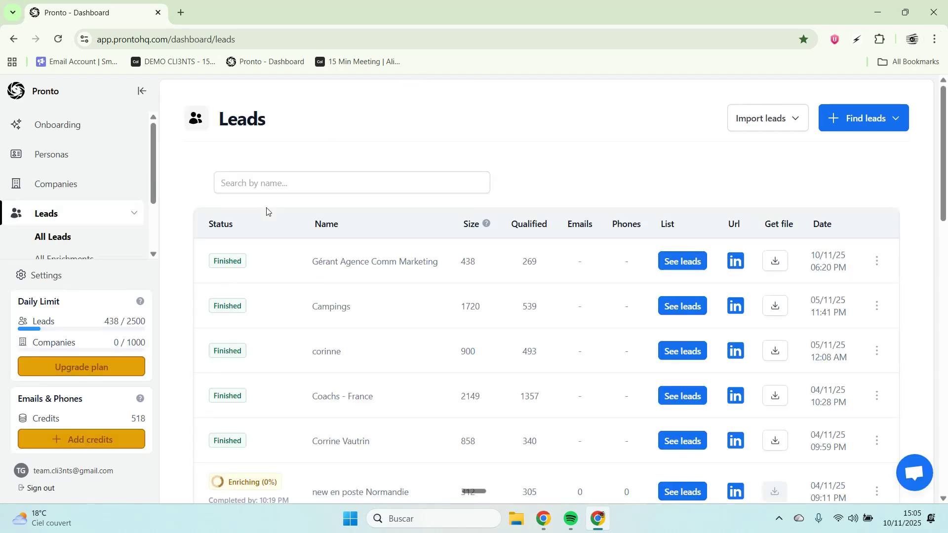
Step: Return to the Sales Navigator window and select the full URL of the account search for copying
mouse_move(544, 526)
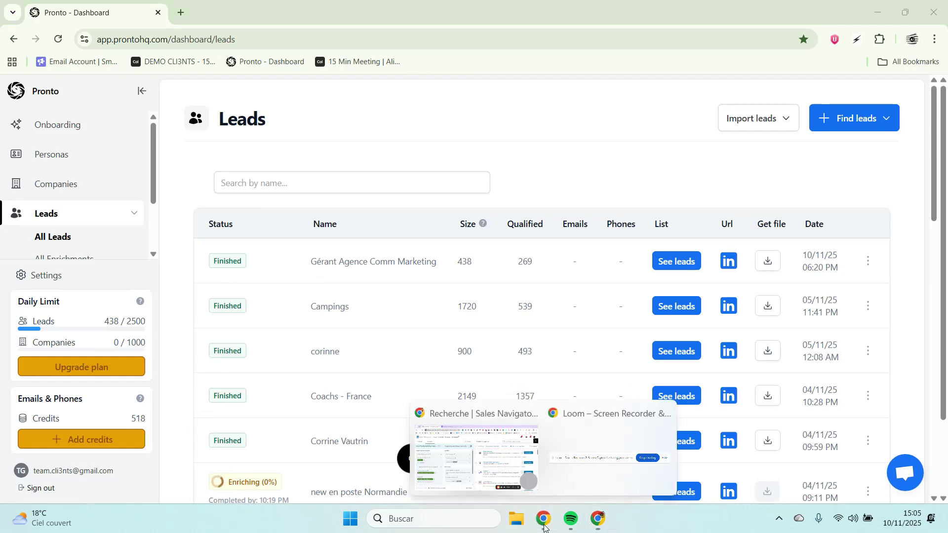
click(457, 454)
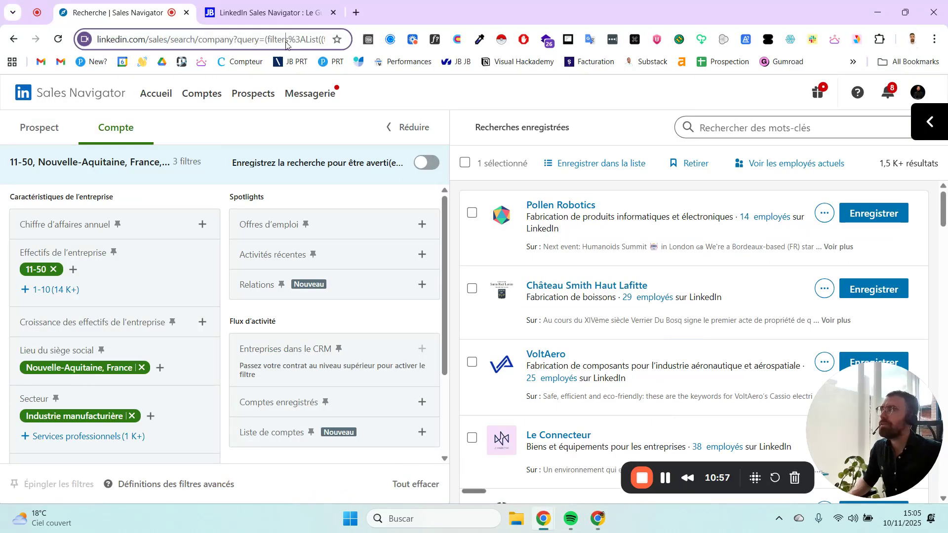
click(286, 45)
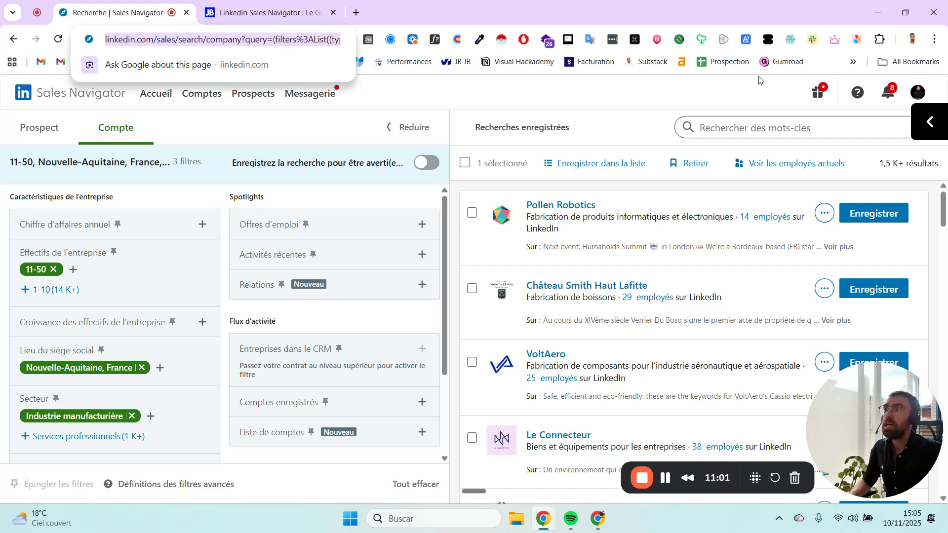
Step: Switch to the Pronto window and open its Companies page
click(599, 529)
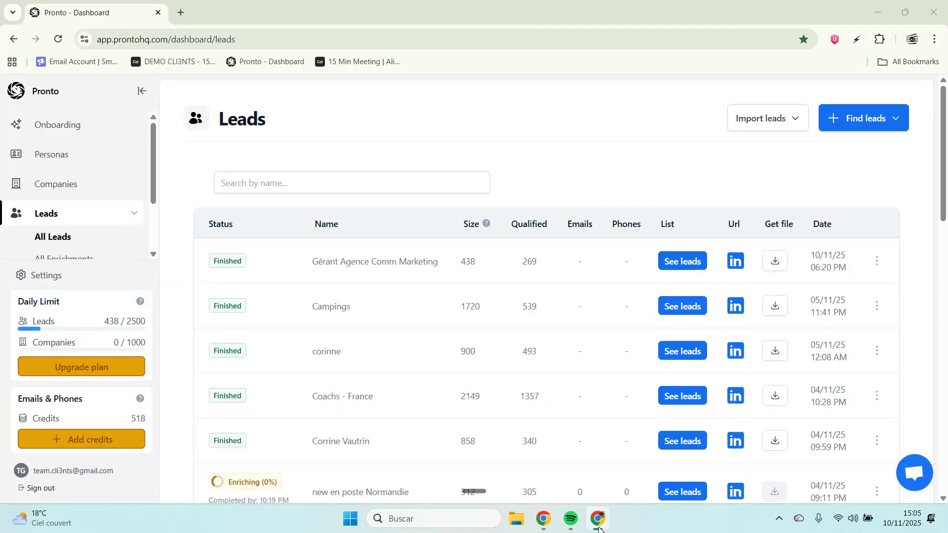
click(74, 184)
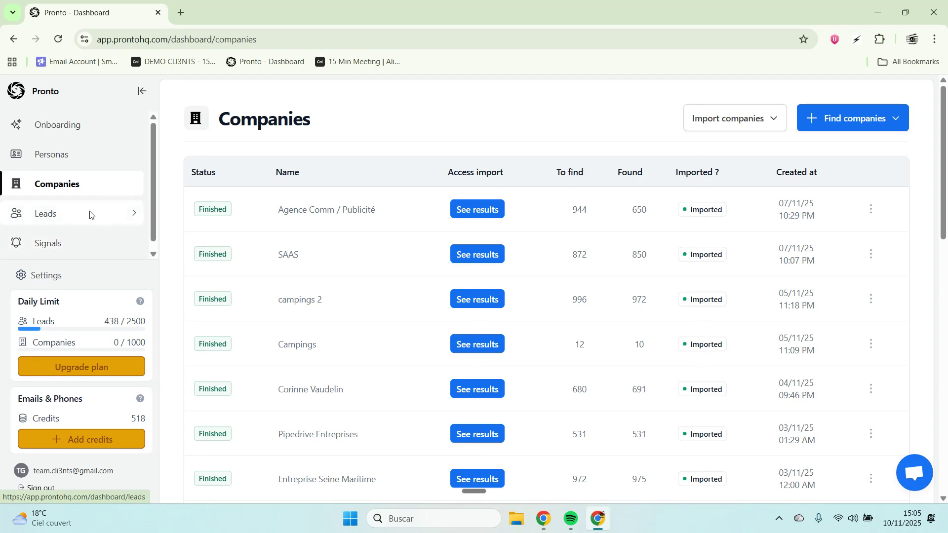
click(89, 214)
click(81, 190)
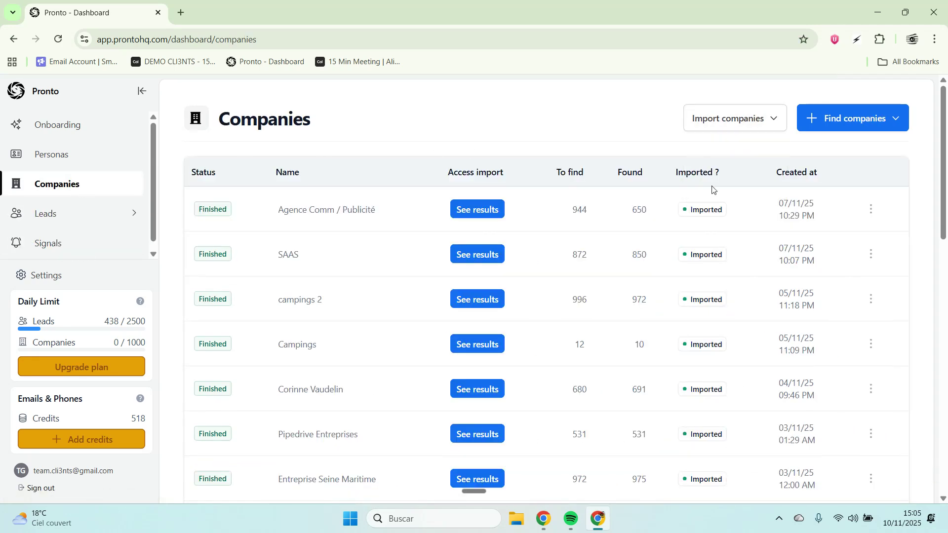
Step: Start a company import from a URL, paste the copied Sales Navigator account search URL and find its companies
click(731, 186)
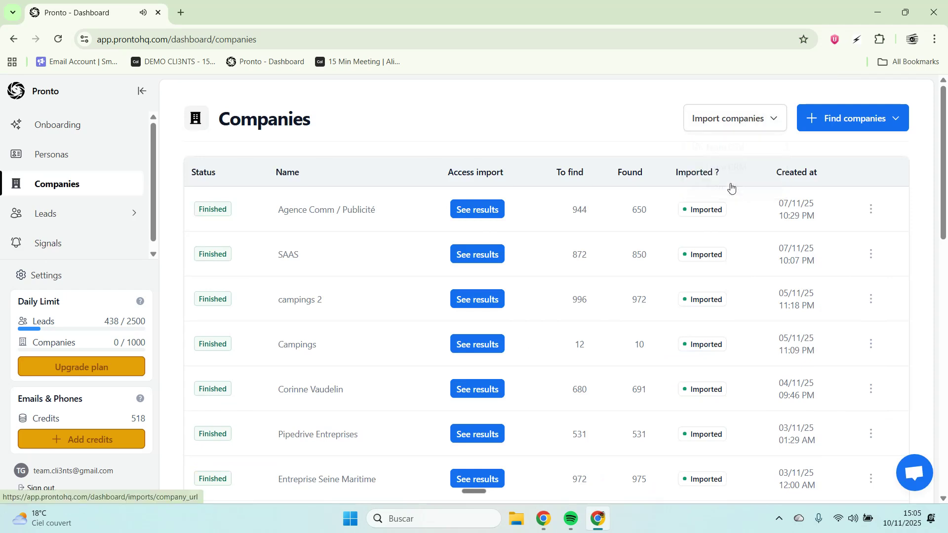
click(377, 256)
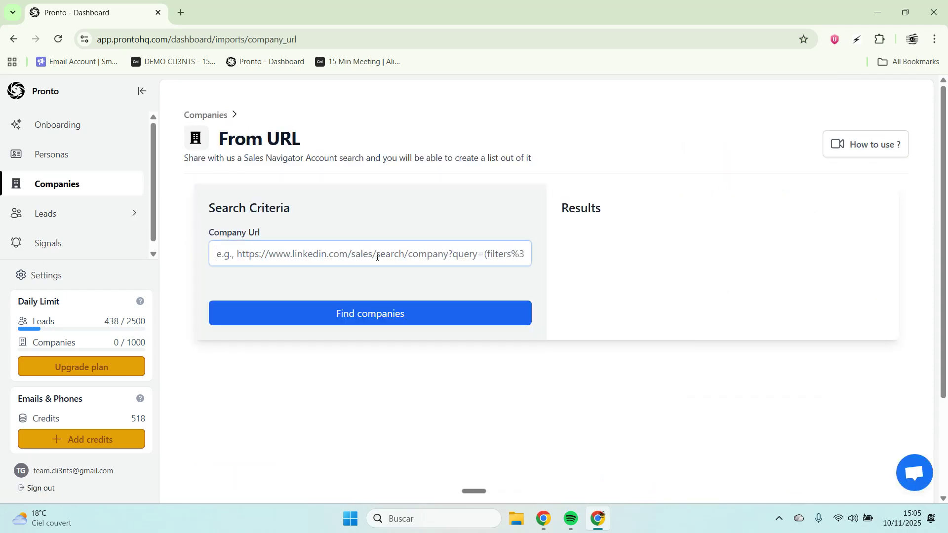
key(ctrl+v)
click(481, 315)
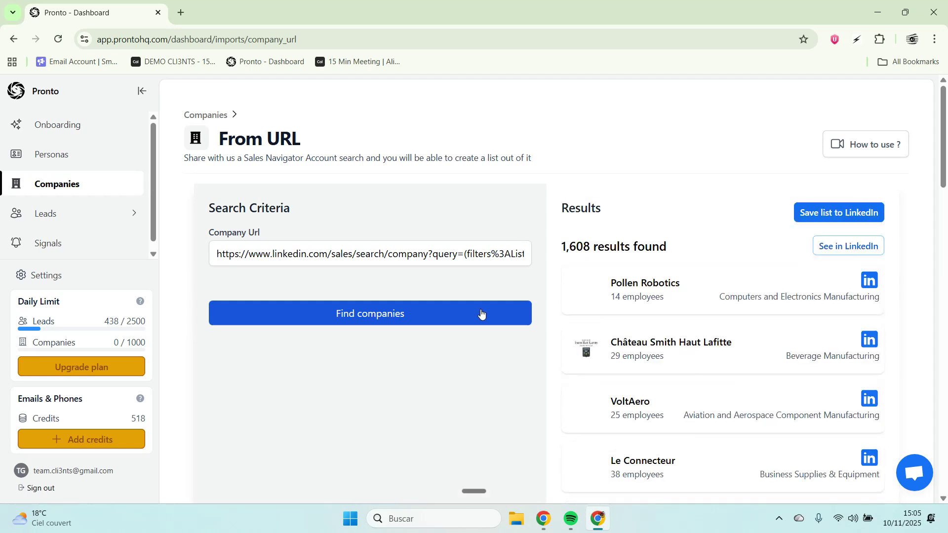
Step: Try to save the found companies as a LinkedIn list and read the notice about the list's size
click(841, 218)
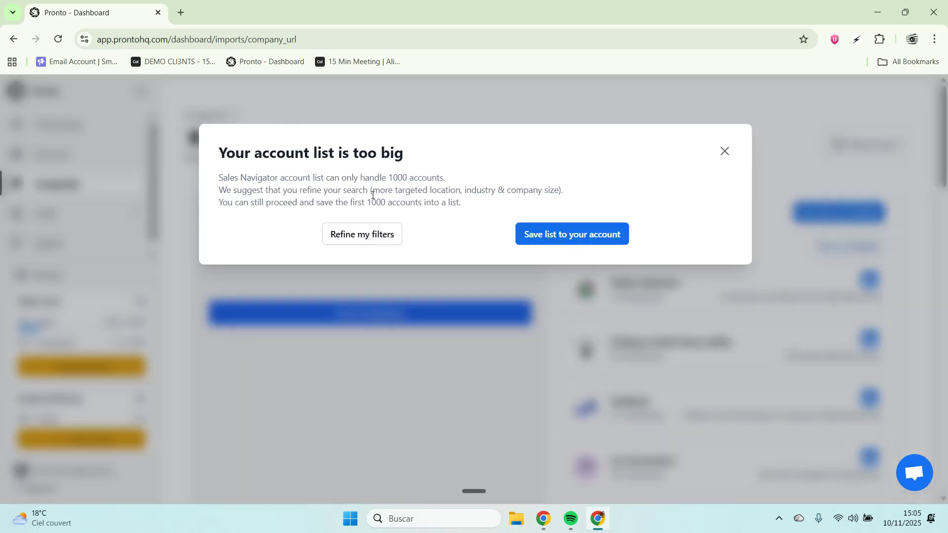
drag(303, 180, 478, 209)
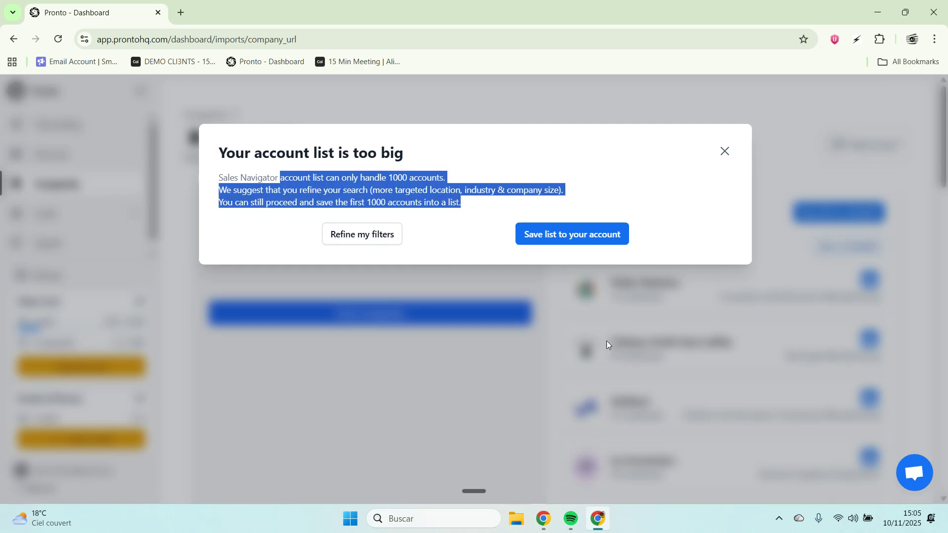
Step: Switch to the Sales Navigator window and replace the 11-50 company headcount filter with 51-200
click(543, 518)
click(492, 474)
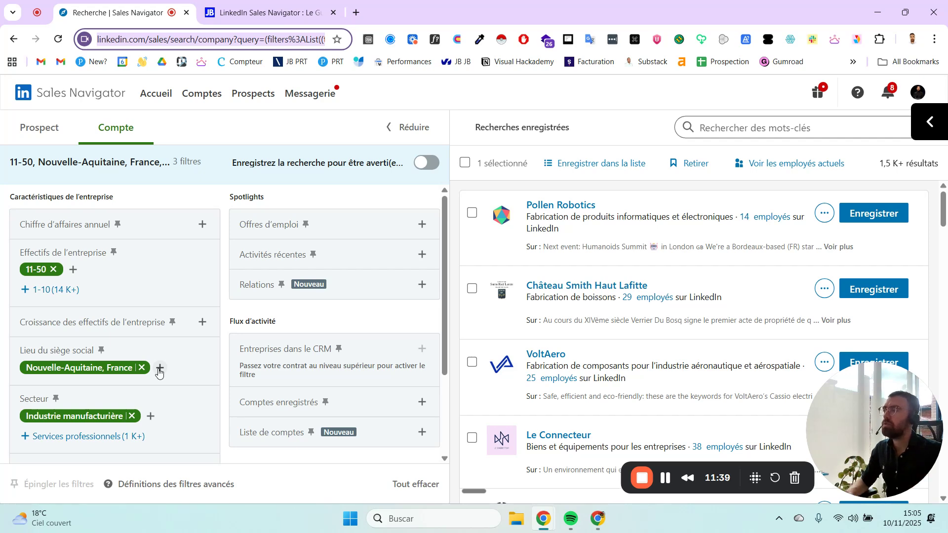
click(74, 268)
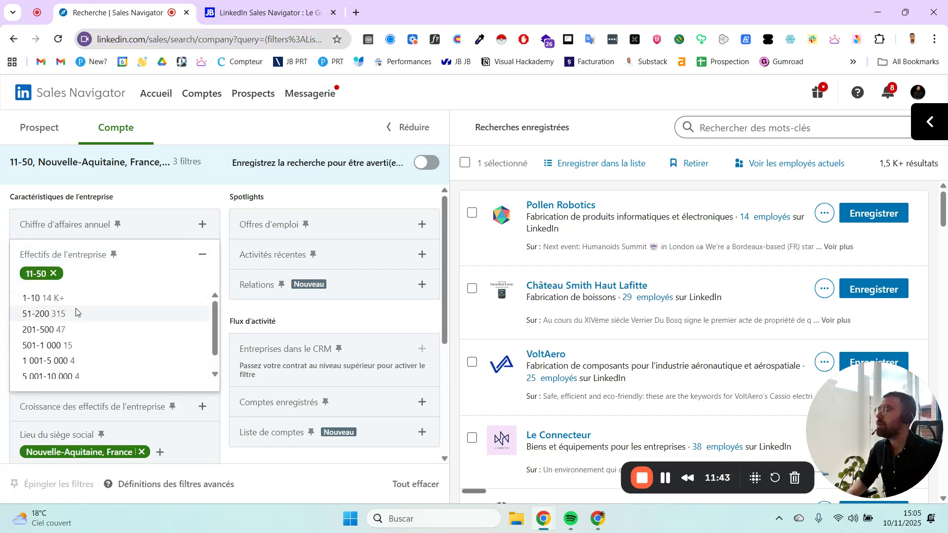
click(76, 311)
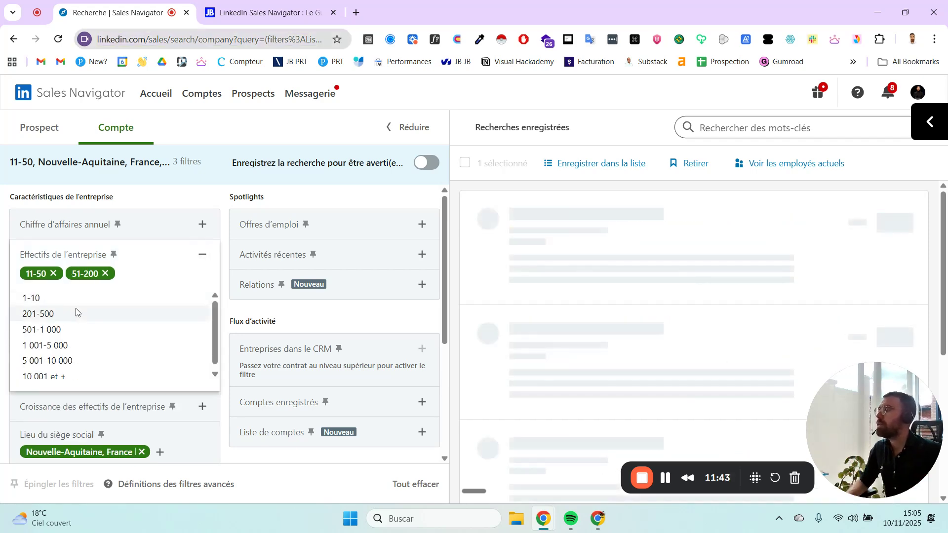
click(54, 274)
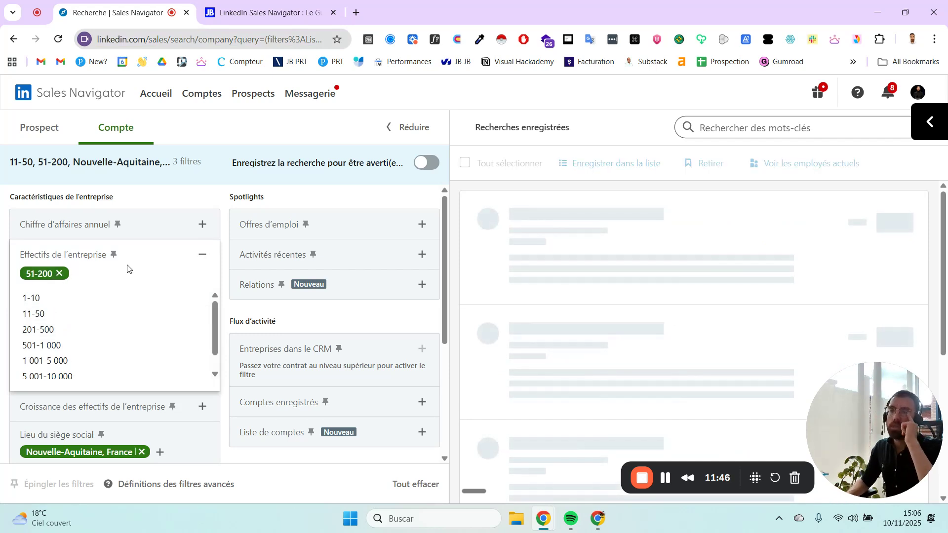
Step: Copy the refined account search URL, switch to Pronto, close the open dialog and find companies with the new URL
click(214, 38)
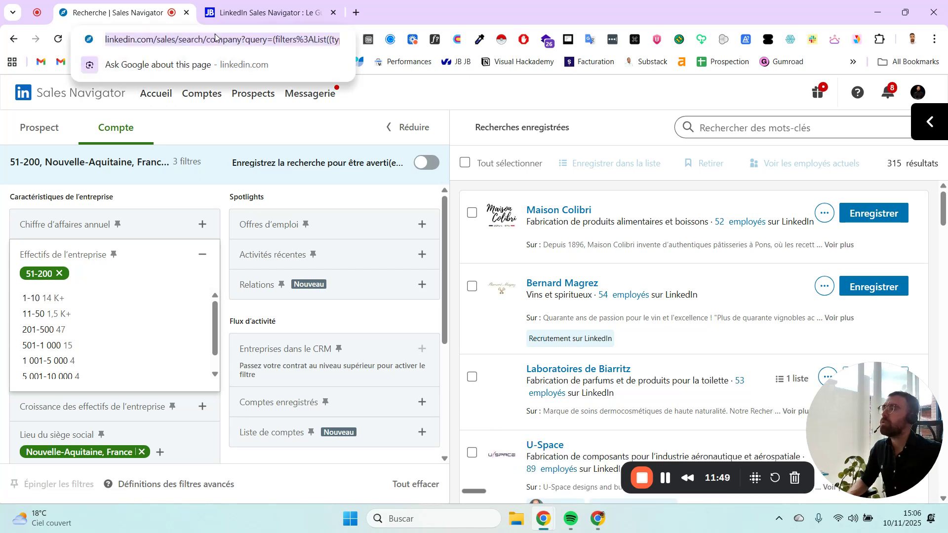
click(606, 524)
click(725, 155)
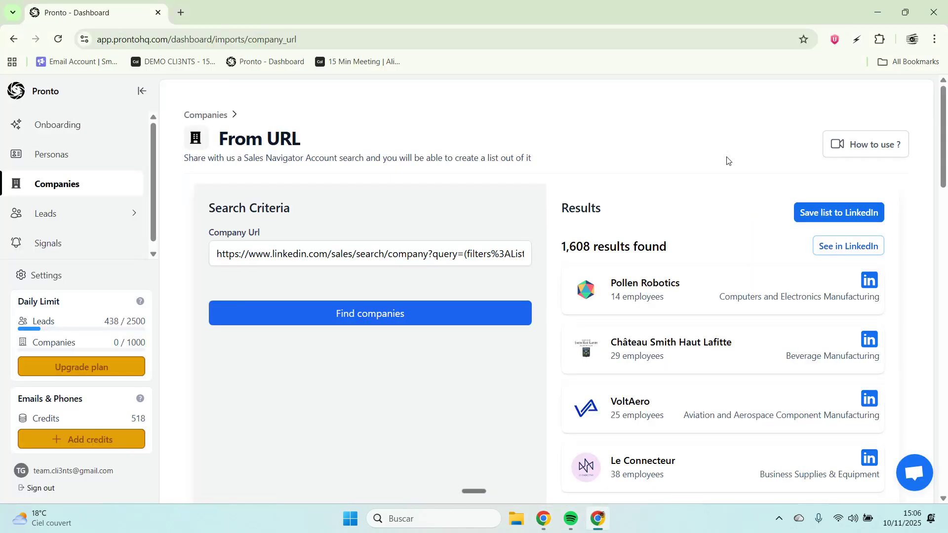
triple_click(395, 254)
key(ctrl+v)
click(408, 317)
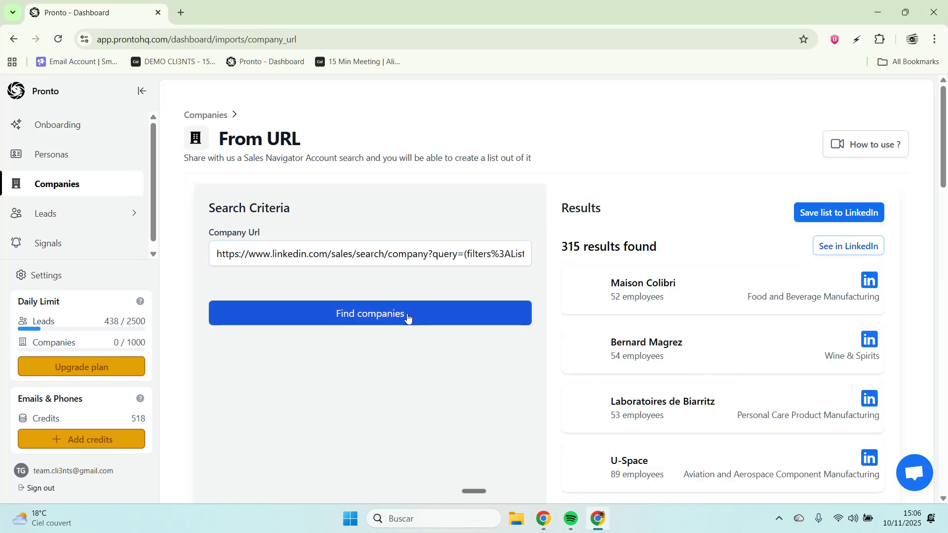
Step: Save the found companies to the account as a list named "Nouvelle Aquitaine - Industrie Manu - 51 à 200"
click(838, 210)
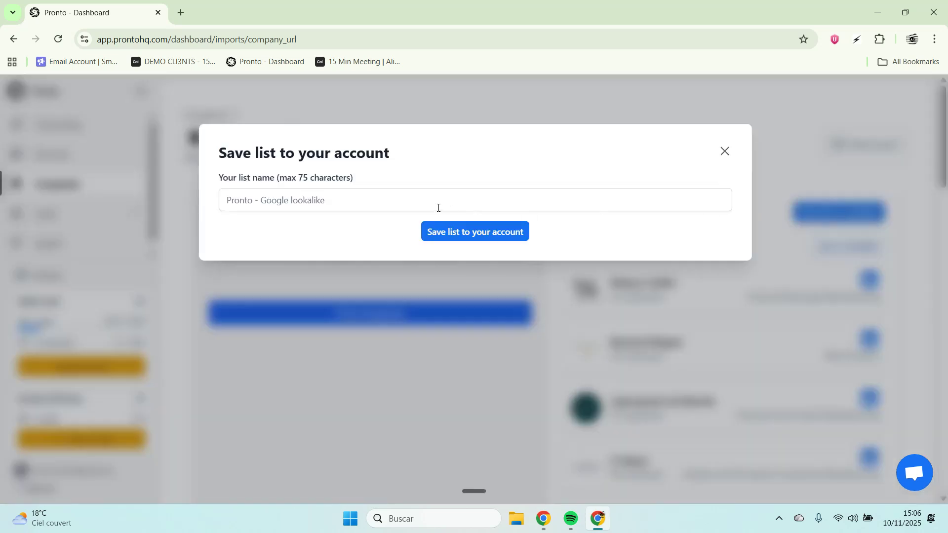
click(434, 203)
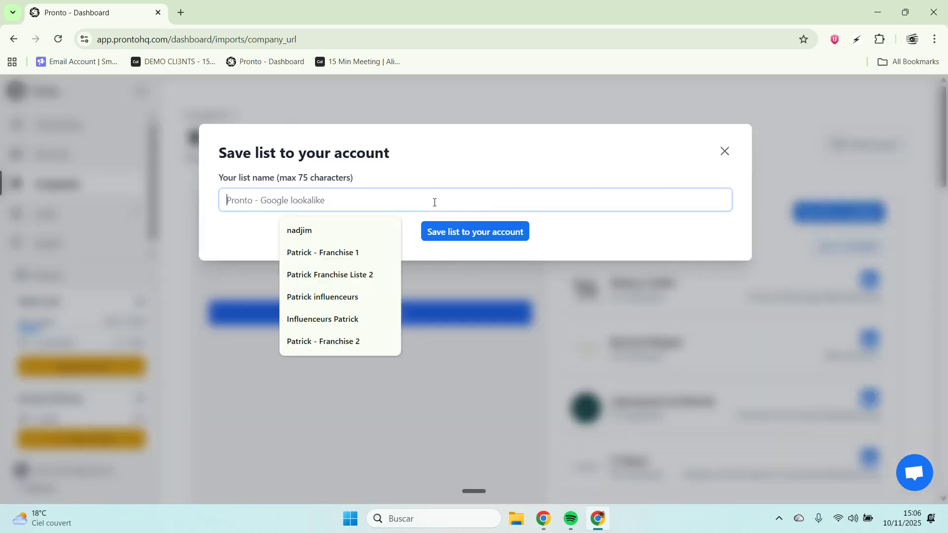
text(Liste)
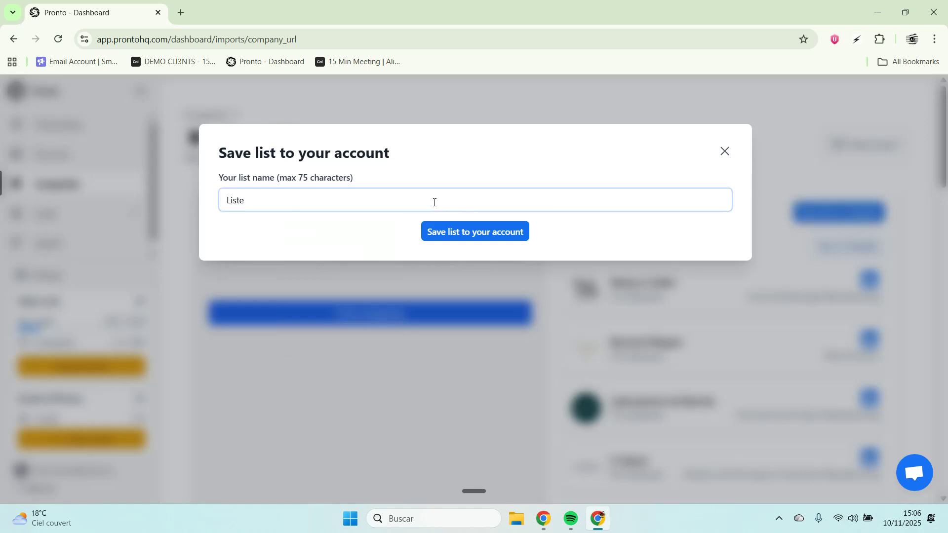
key(ctrl+a)
text(Nouvelle Aquitaine)
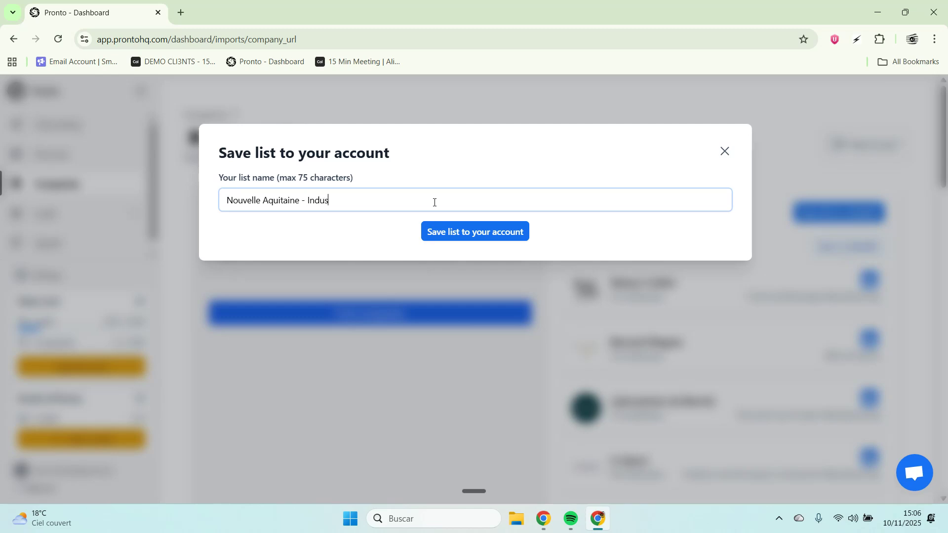
text(- Industrie M)
text(à 200)
click(452, 233)
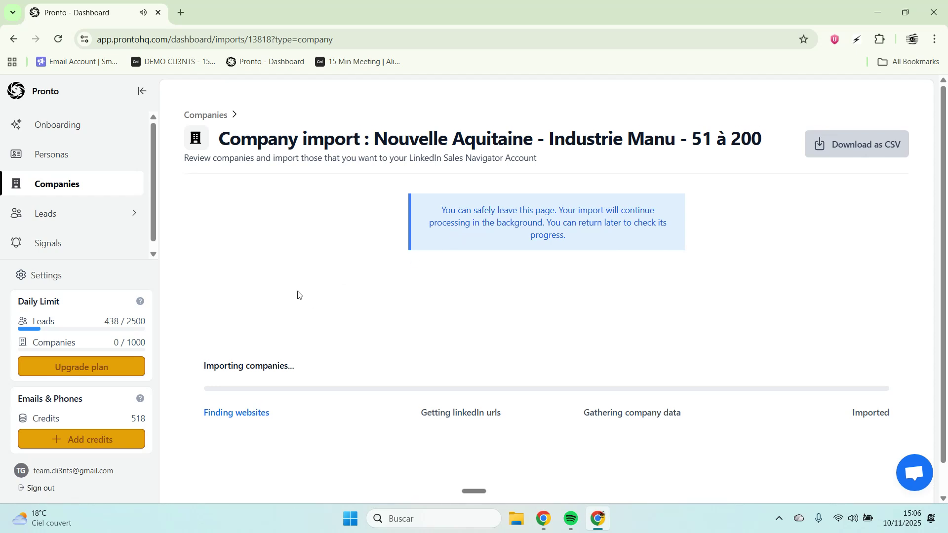
scroll(295, 292, down, 1)
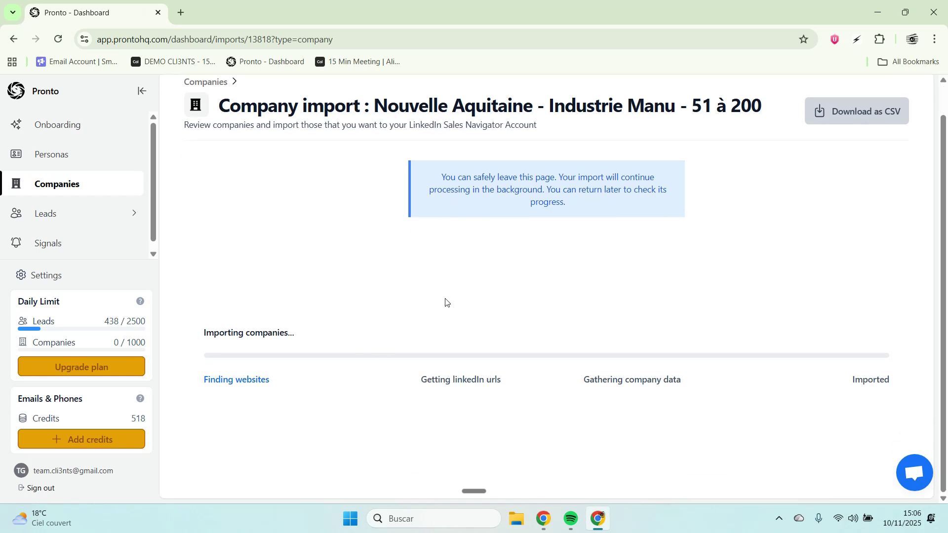
Step: Switch to Sales Navigator, look up "manu" in the account search's account list filter, and clear the lookup without applying a list
mouse_move(541, 529)
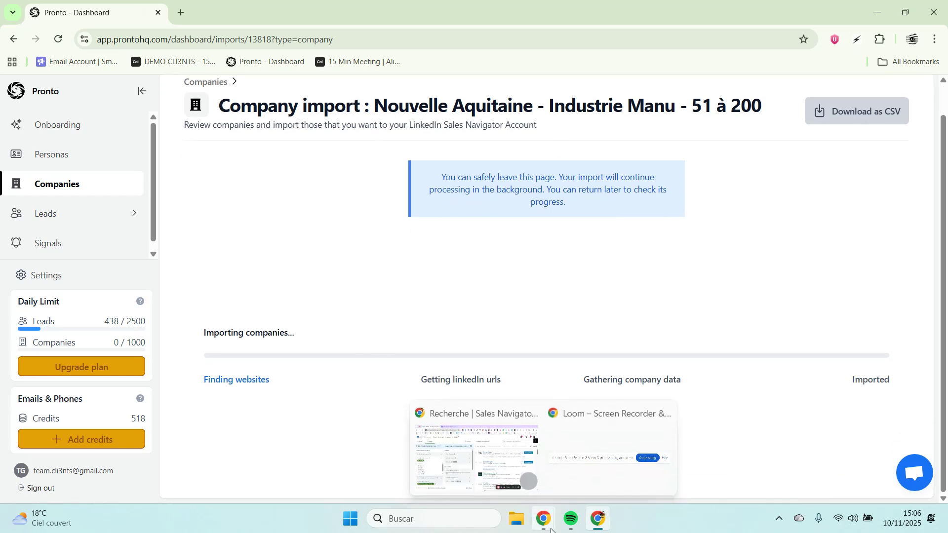
click(493, 459)
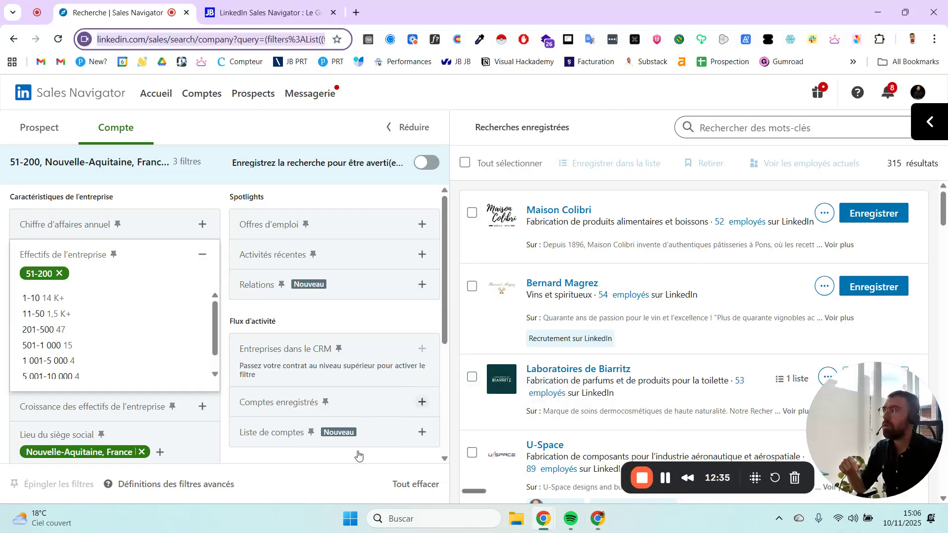
click(422, 433)
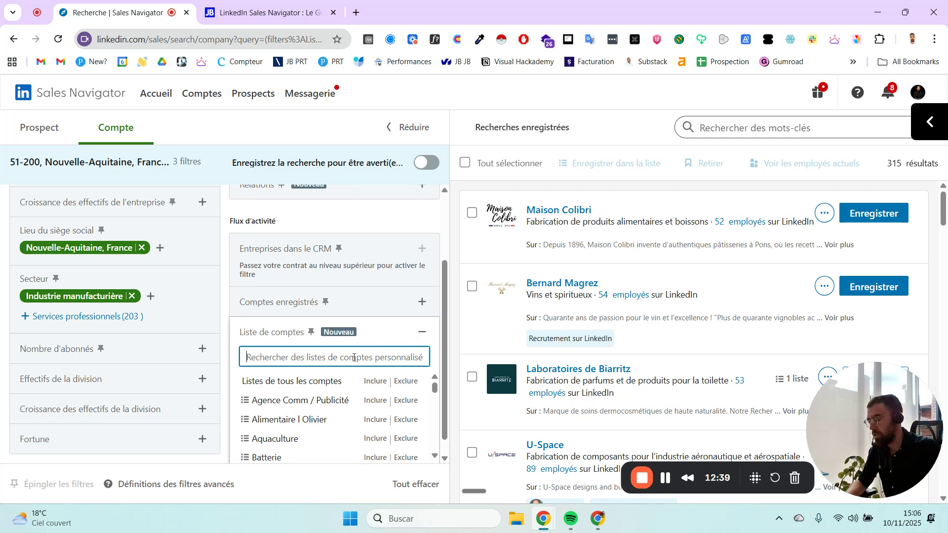
text(manu)
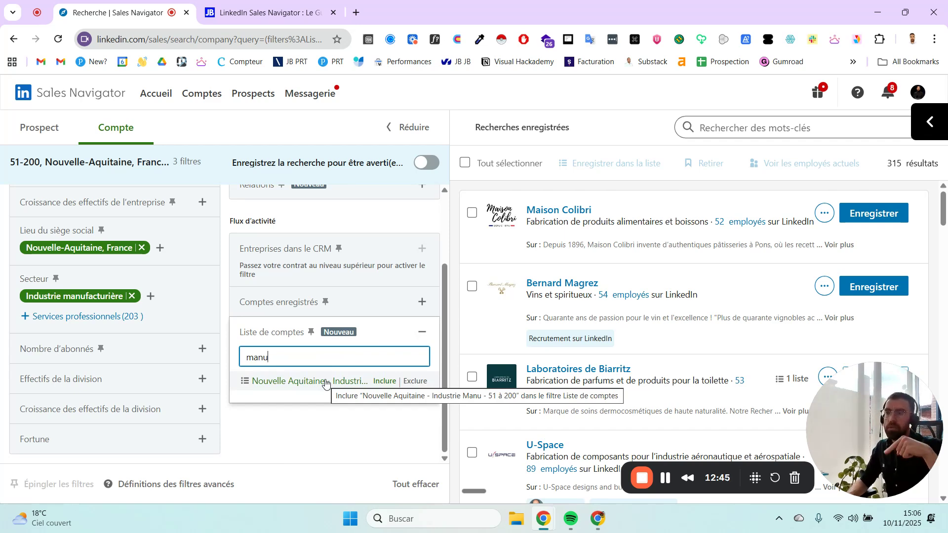
key(ctrl+a)
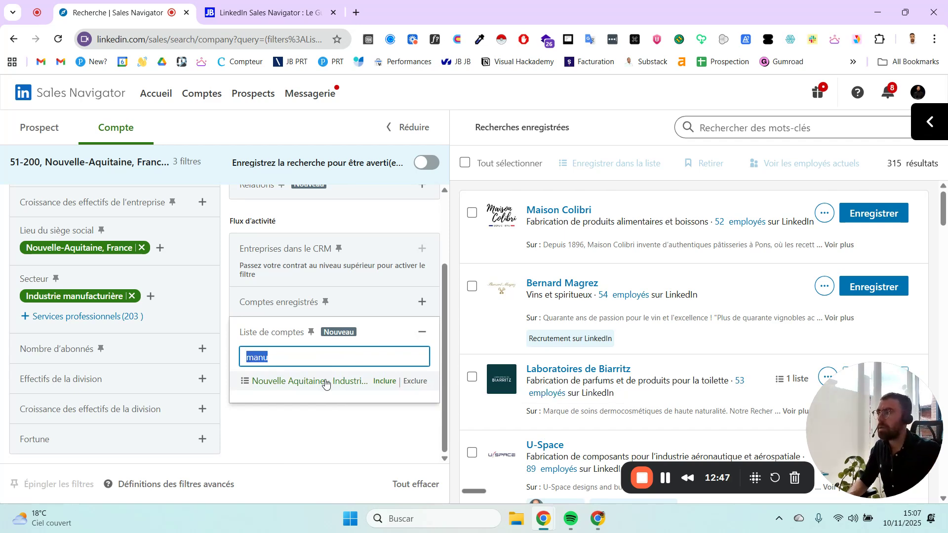
key(BackSpace)
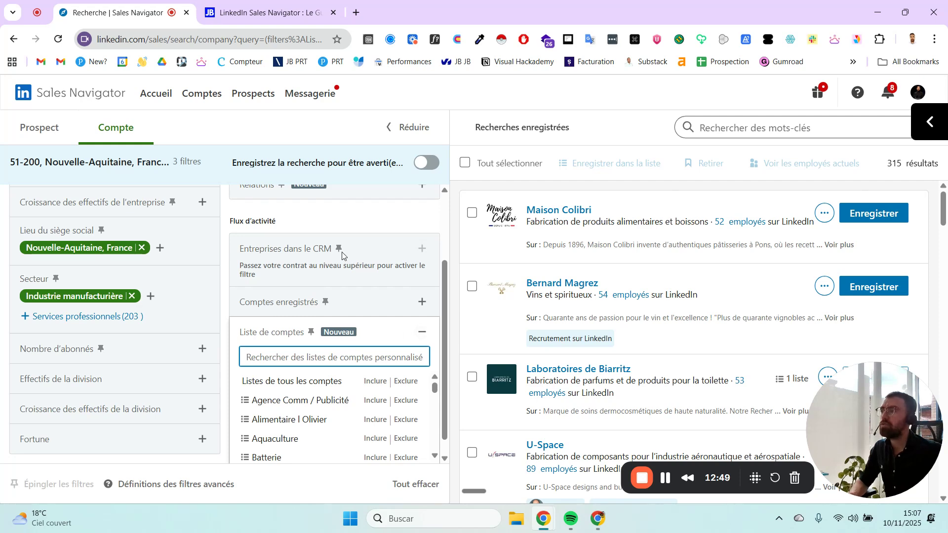
click(624, 188)
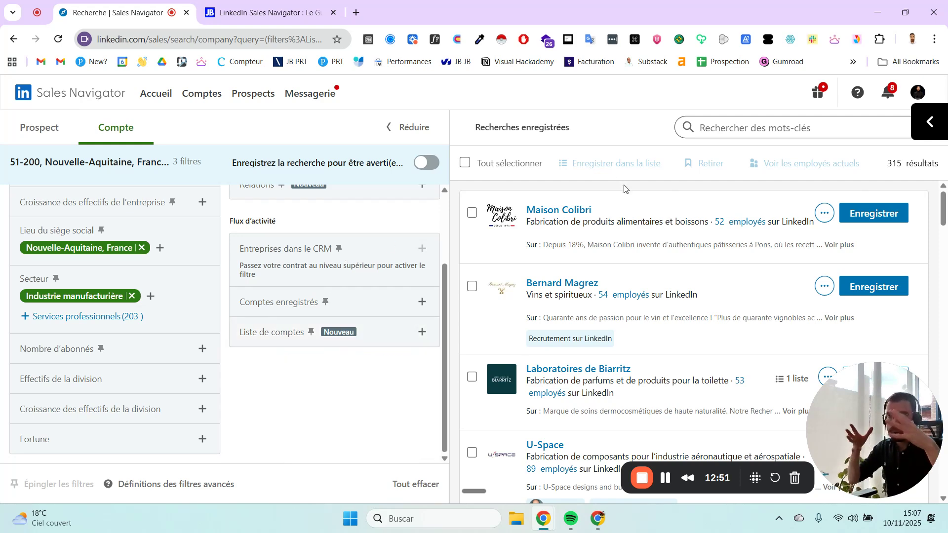
Step: Switch to the lead search and remove its sector, company headquarters and company headcount filters
click(49, 136)
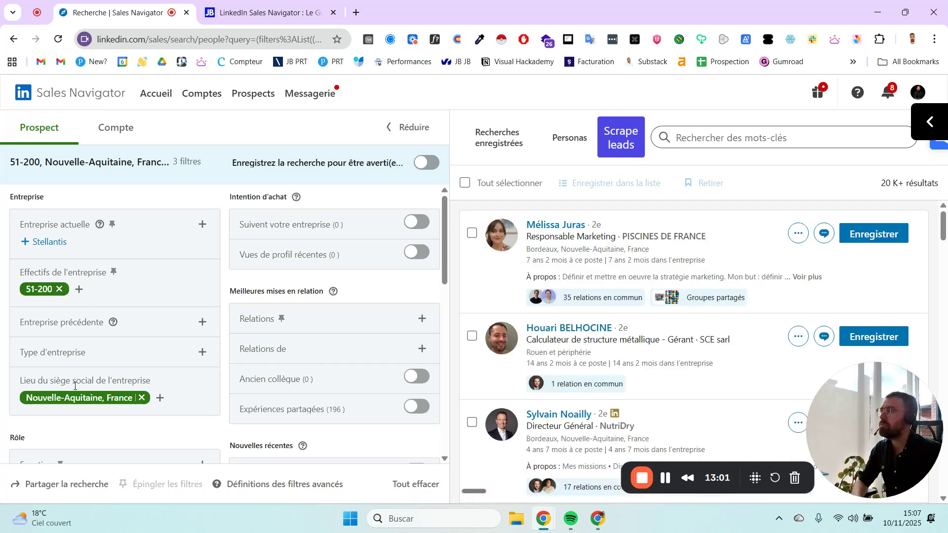
scroll(86, 400, down, 10)
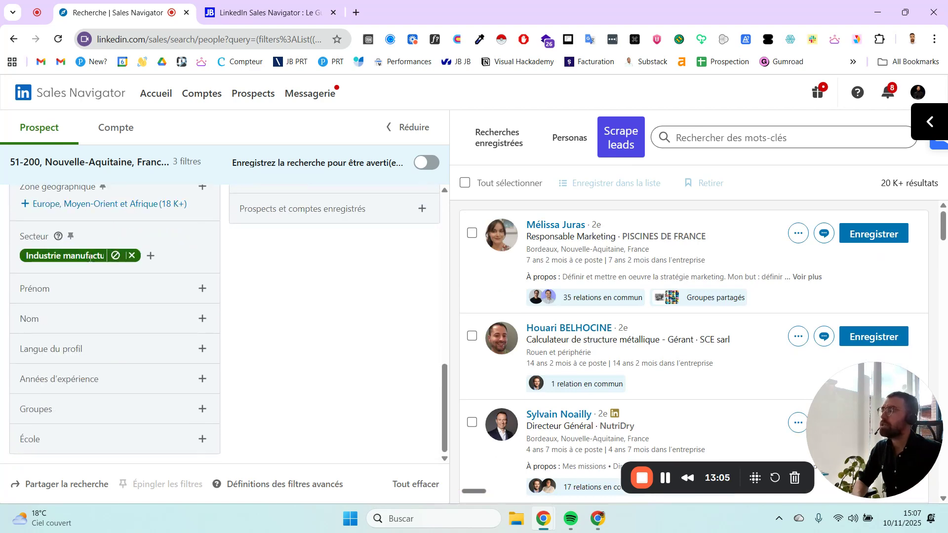
scroll(29, 247, up, 3)
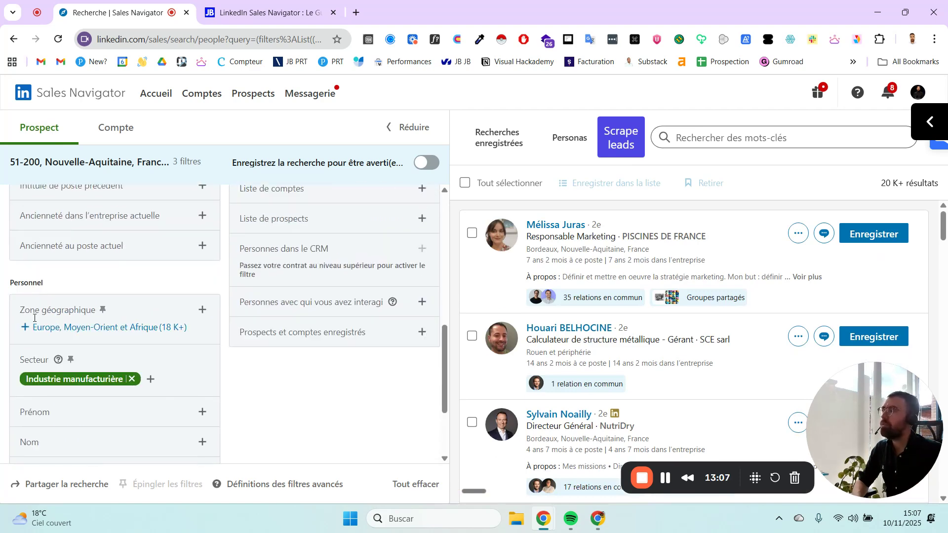
click(130, 379)
scroll(82, 316, up, 4)
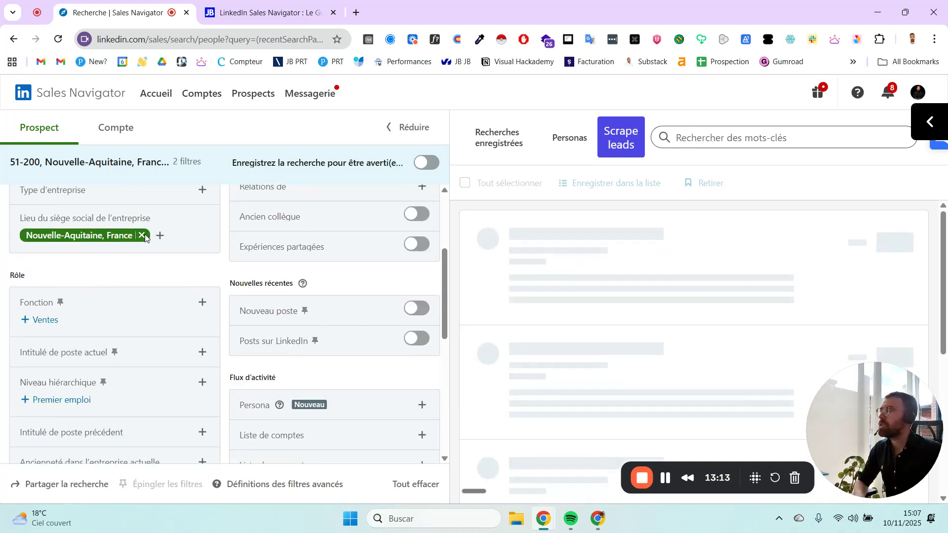
click(143, 235)
scroll(114, 259, up, 2)
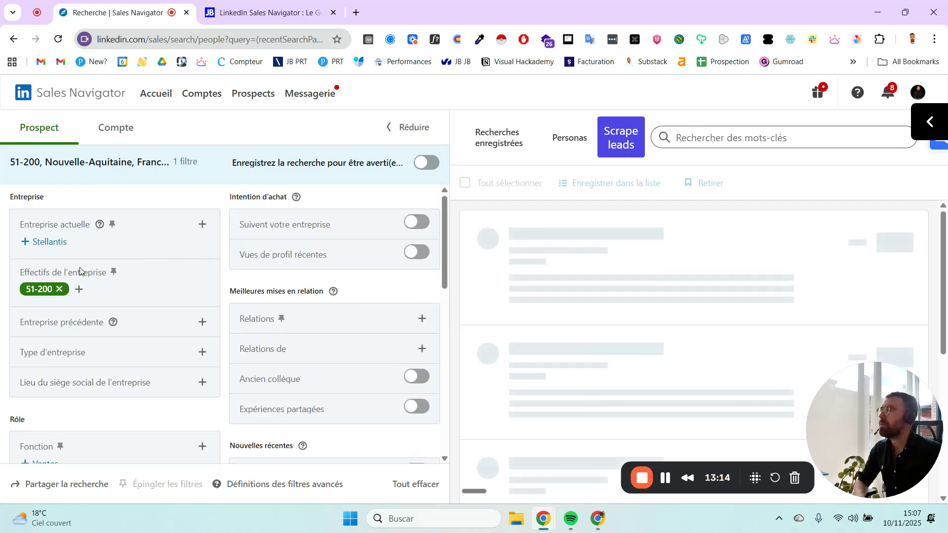
click(58, 290)
Step: Look up "manu" in the lead search's account list filter and include the "Nouvelle Aquitaine - Industrie Manu - 51 à 200" list
scroll(250, 295, down, 6)
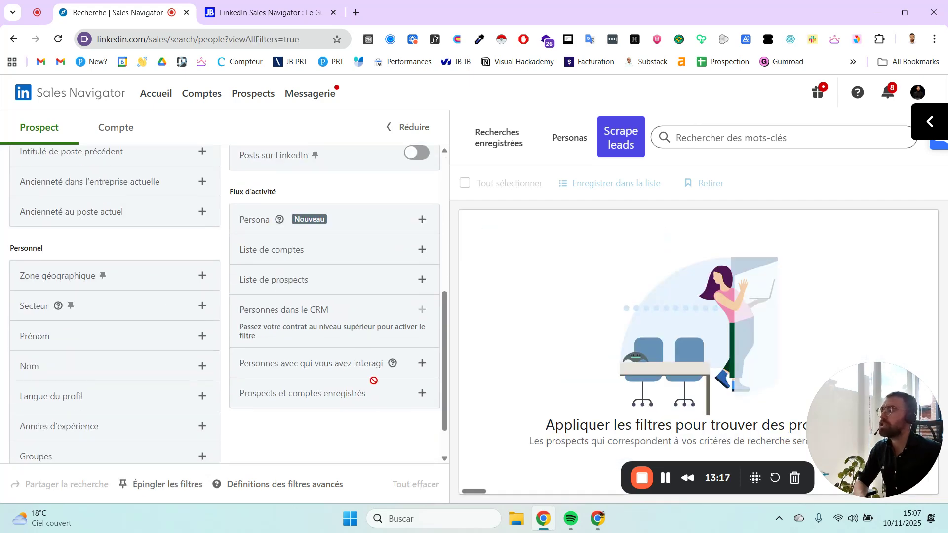
click(344, 259)
text(manu)
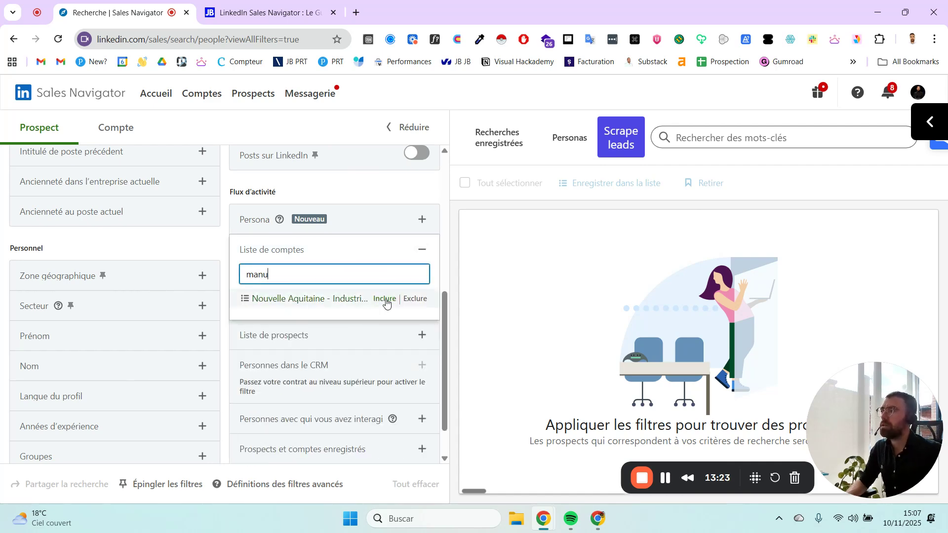
click(384, 299)
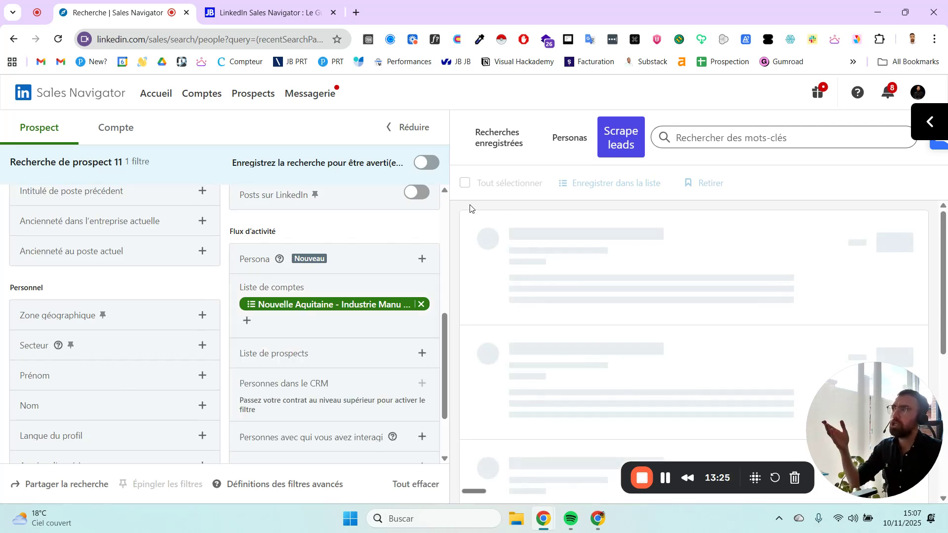
Step: Check the company import's progress in Pronto and return to the Sales Navigator lead search
click(598, 521)
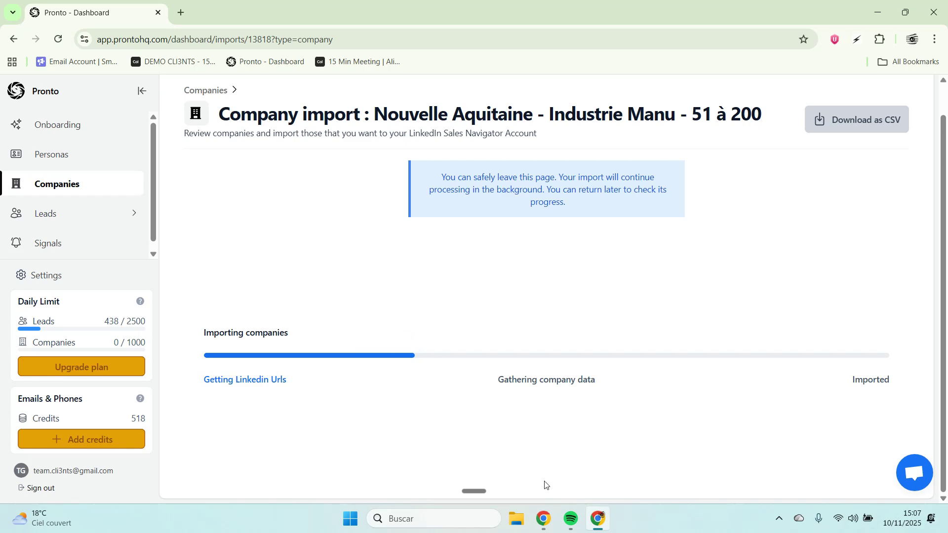
mouse_move(541, 529)
click(473, 449)
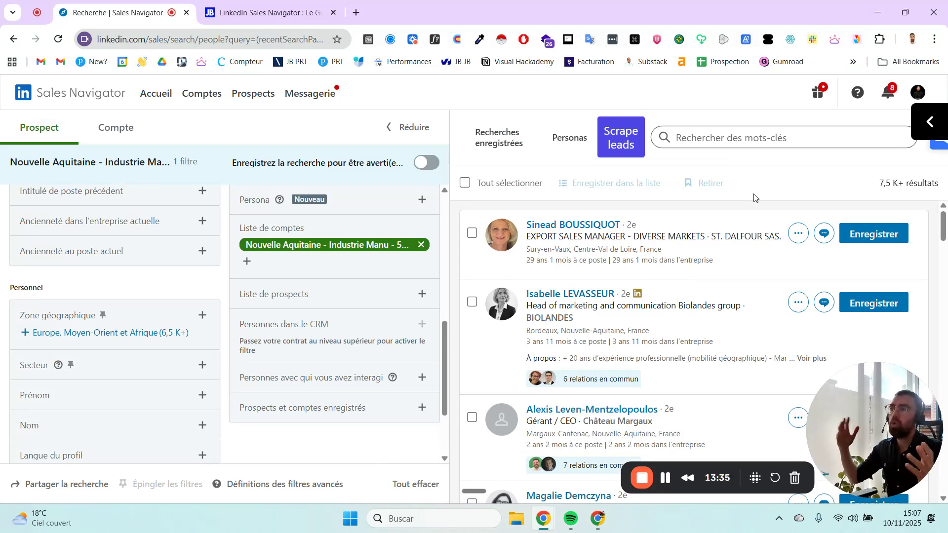
Step: Include France in the lead search's geography filter
click(202, 315)
text(France)
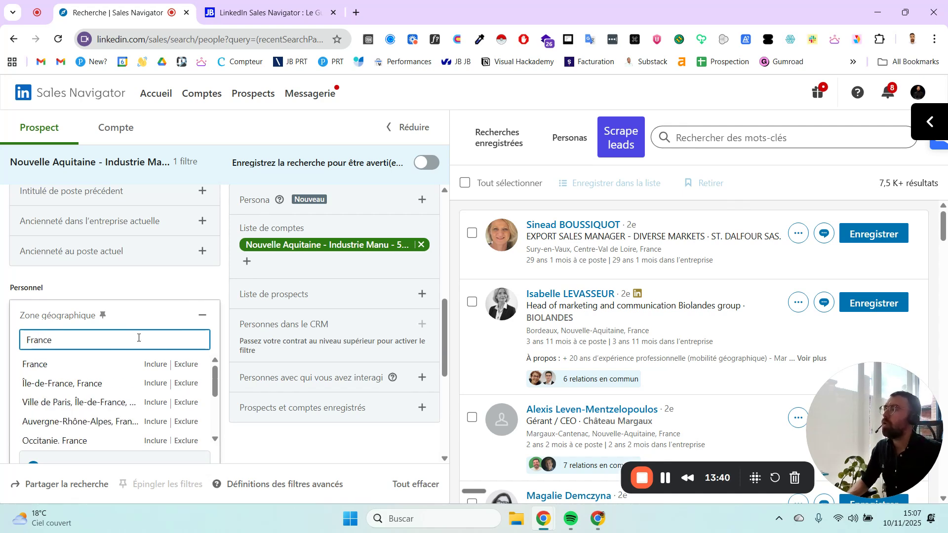
double_click(140, 338)
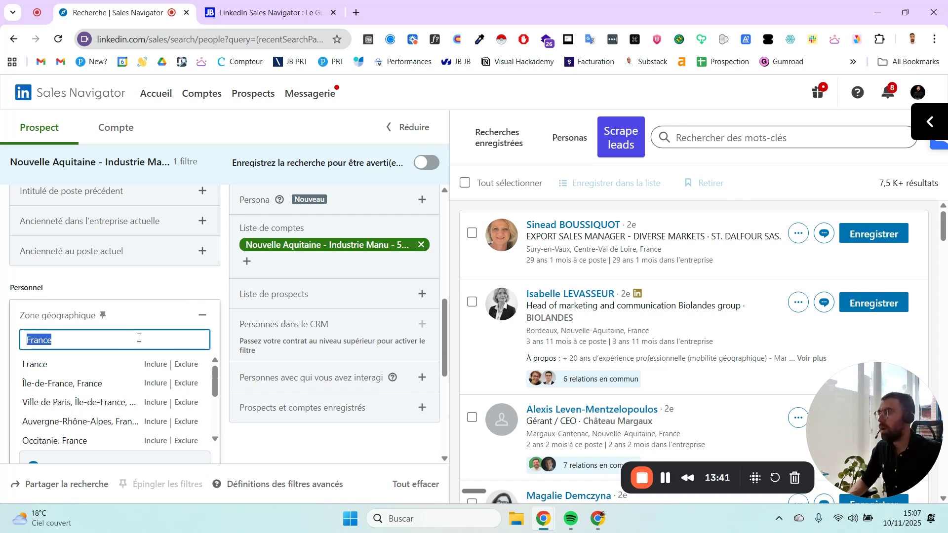
click(154, 366)
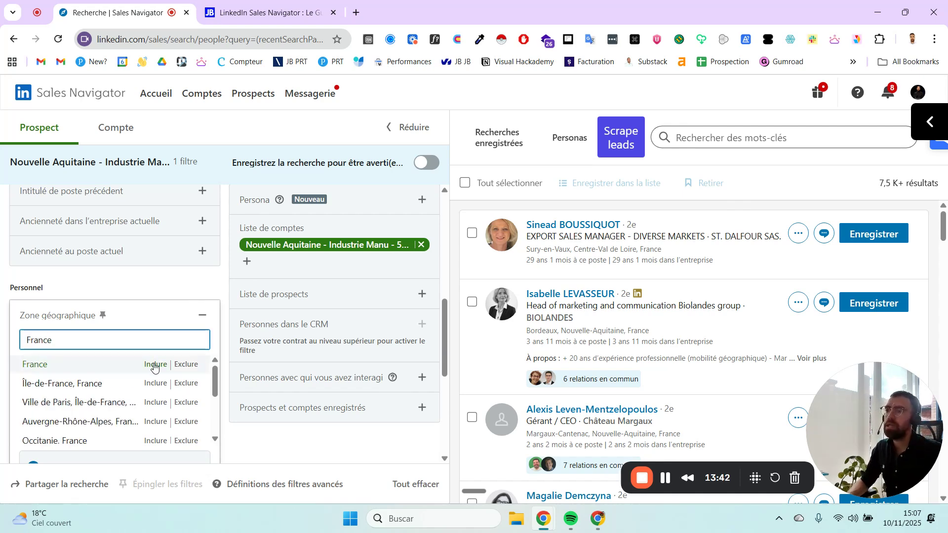
click(154, 365)
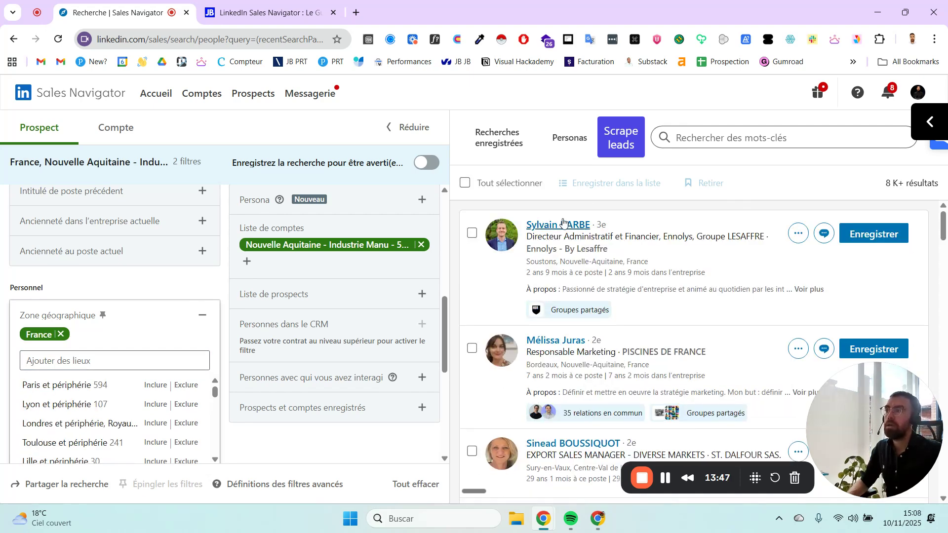
click(702, 205)
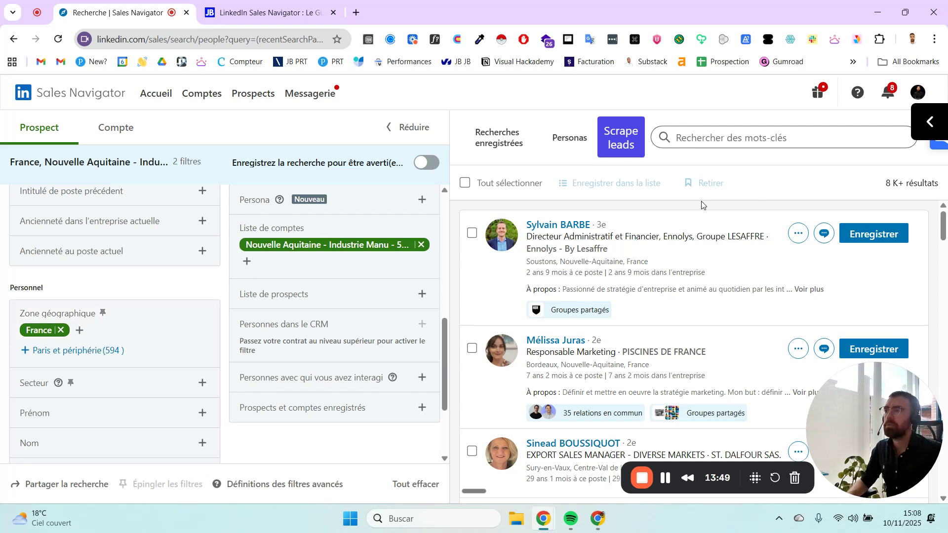
Step: Switch to the Sales Navigator guide article and examine its chart rating the usefulness of each lead filter
scroll(123, 237, up, 5)
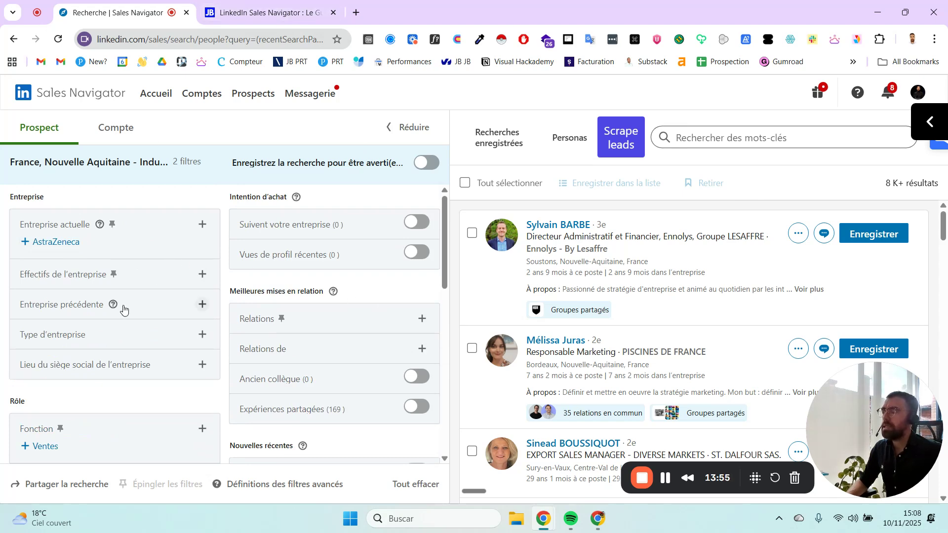
scroll(146, 229, down, 4)
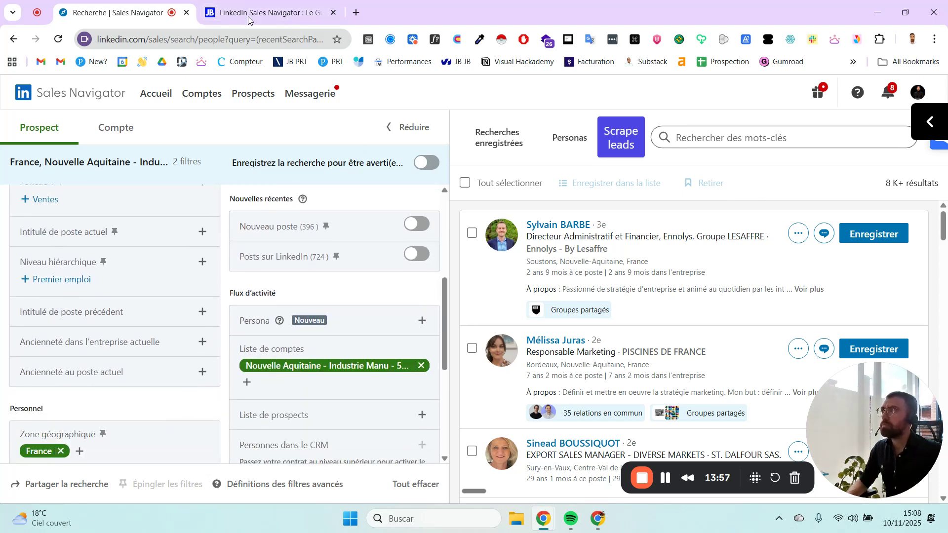
click(249, 15)
scroll(503, 220, down, 15)
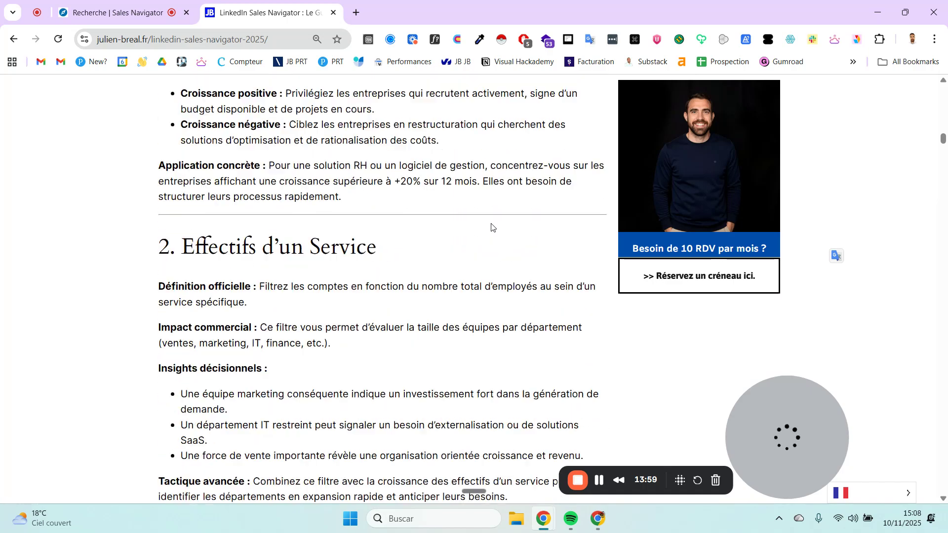
scroll(491, 226, down, 20)
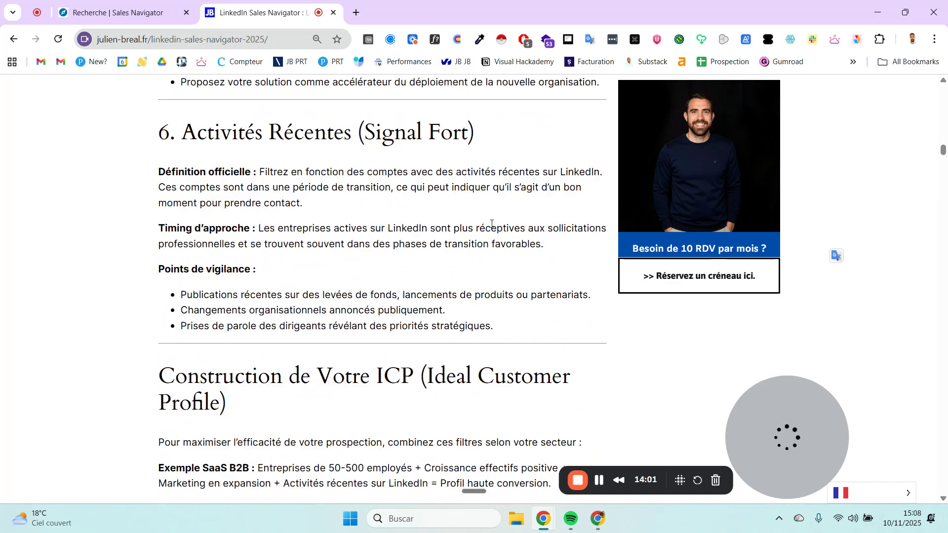
scroll(491, 224, down, 10)
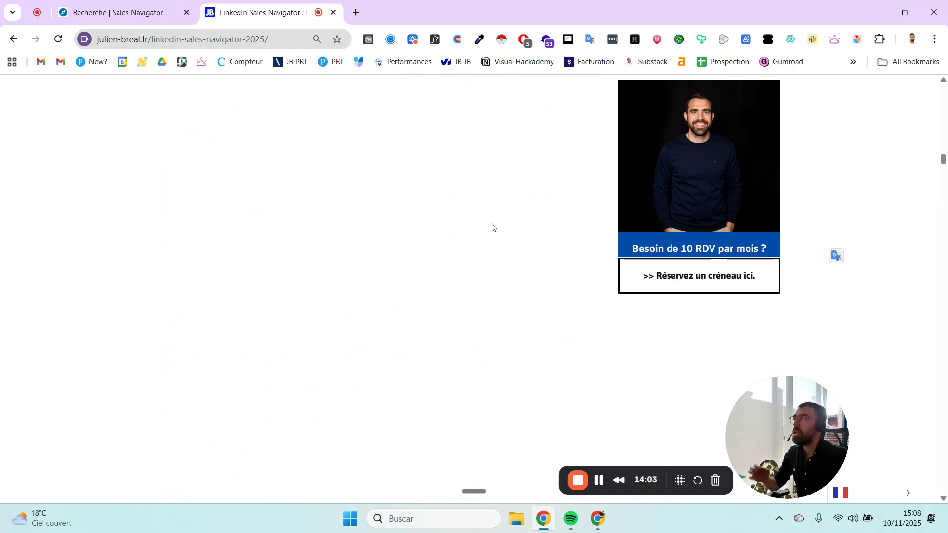
scroll(397, 236, up, 4)
scroll(397, 235, down, 10)
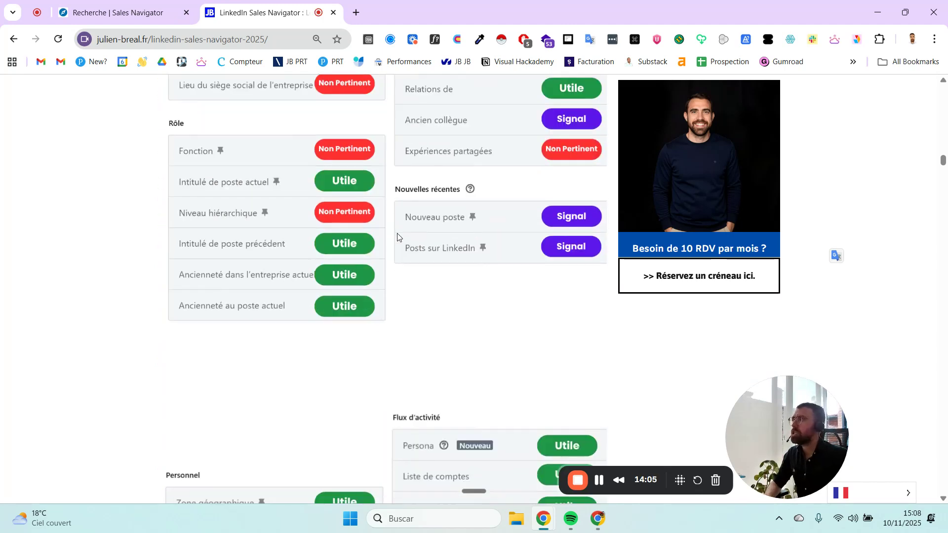
scroll(397, 236, up, 6)
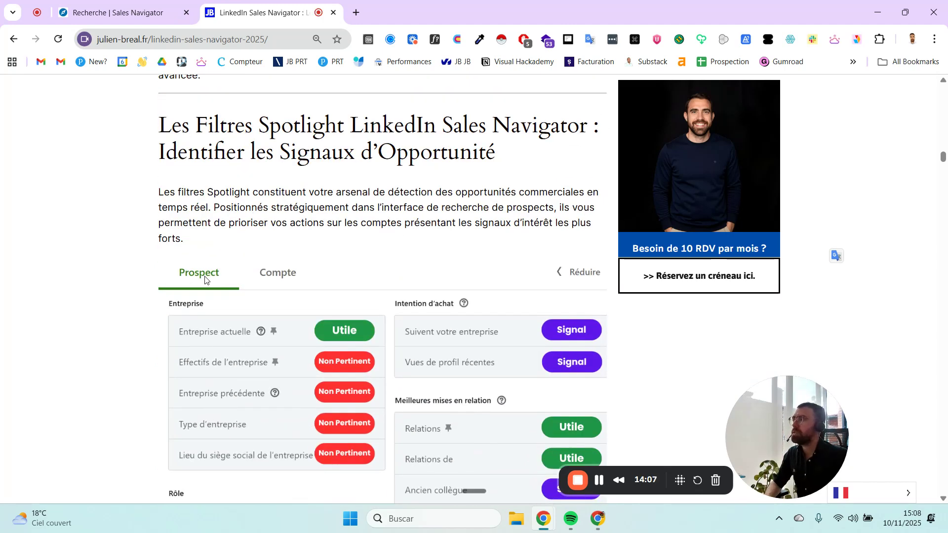
scroll(207, 275, down, 2)
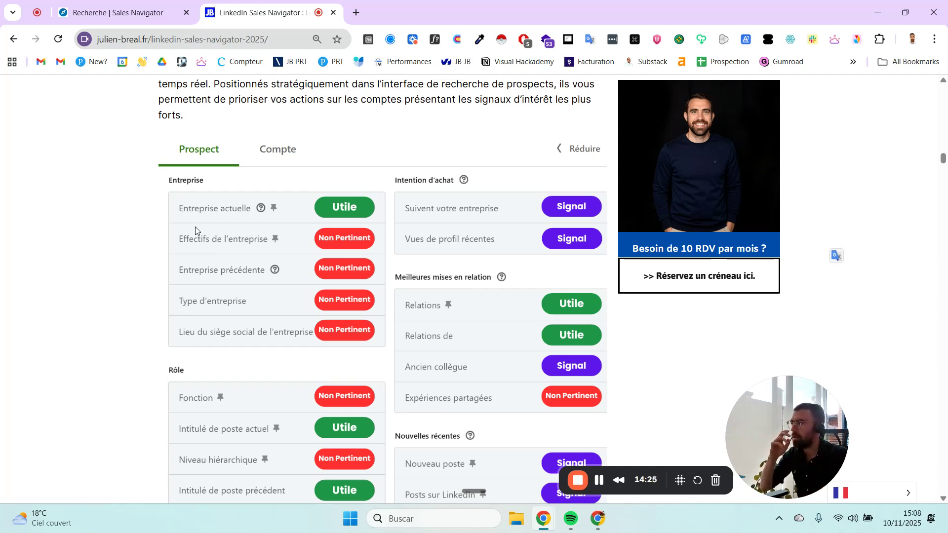
scroll(196, 232, down, 1)
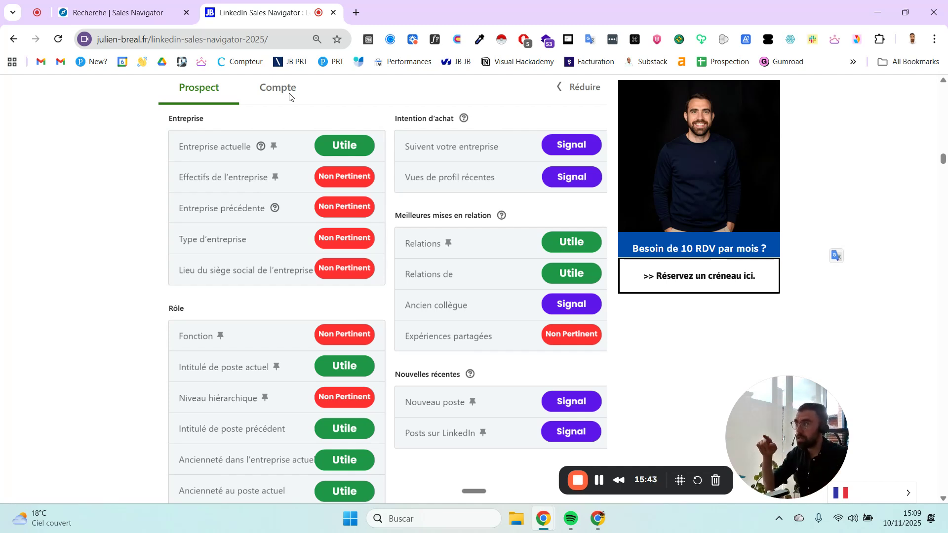
Step: Check the lead search's personal filters against the guide, then study the guide's ratings for the role, connection and recent-news filters
click(114, 19)
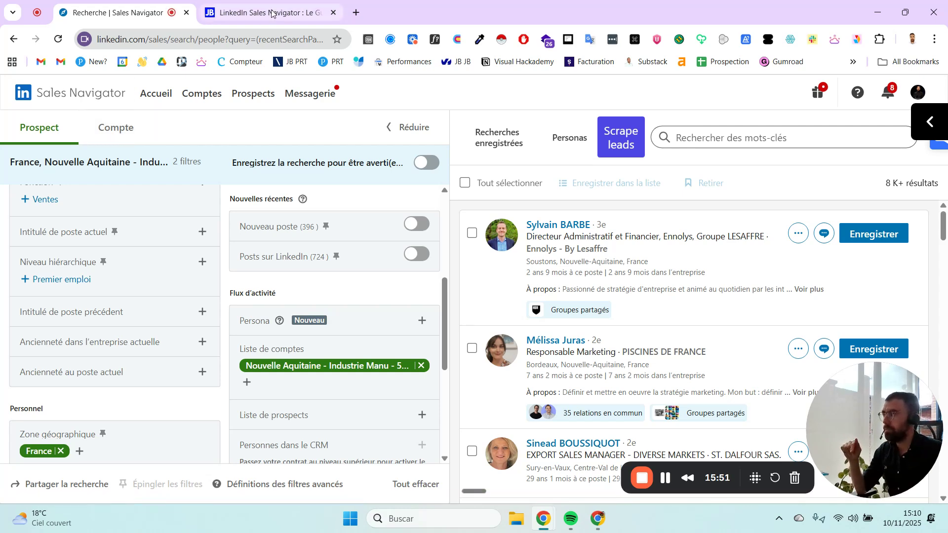
scroll(168, 195, down, 3)
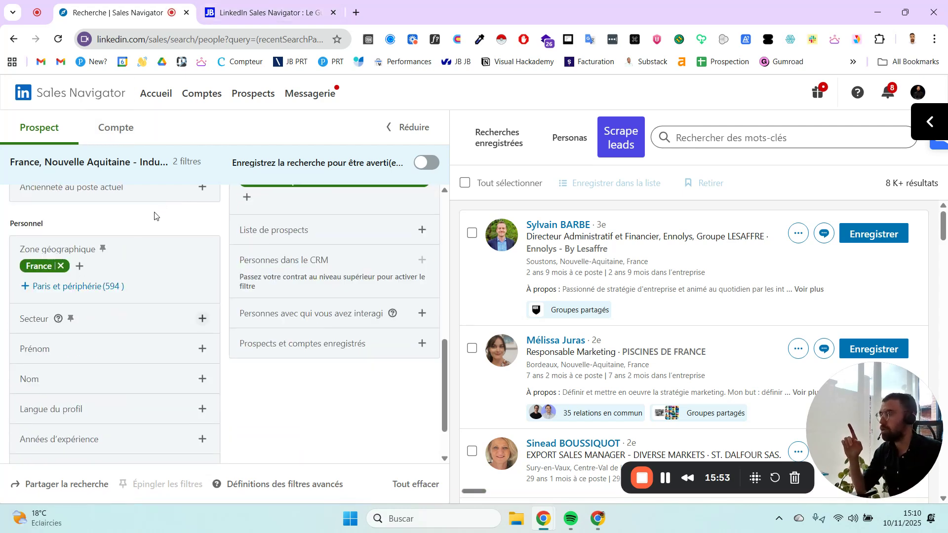
click(266, 12)
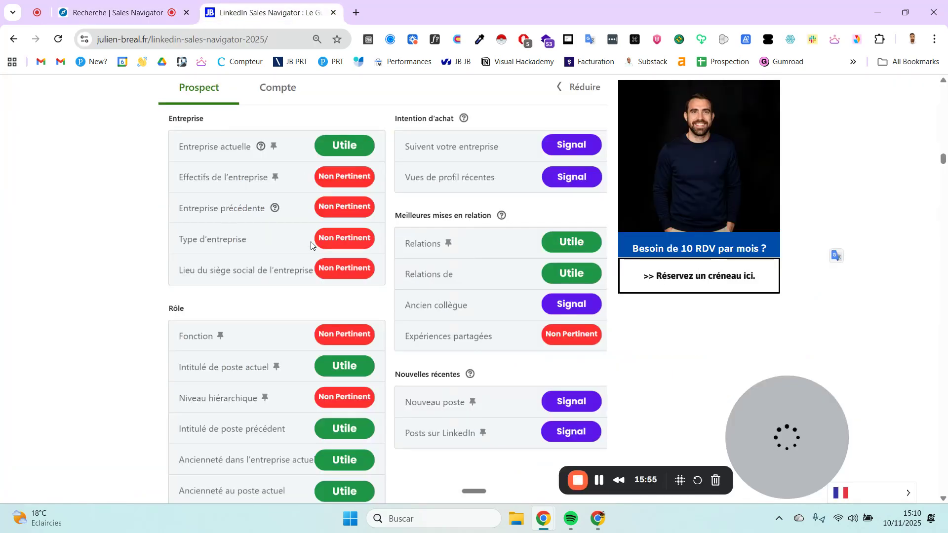
scroll(309, 241, down, 2)
scroll(302, 241, up, 1)
scroll(302, 240, down, 2)
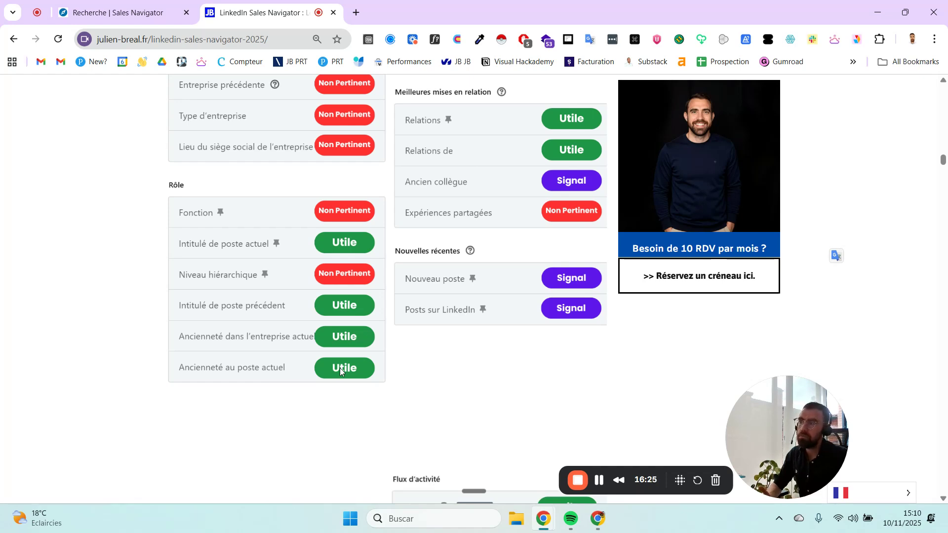
scroll(339, 368, up, 4)
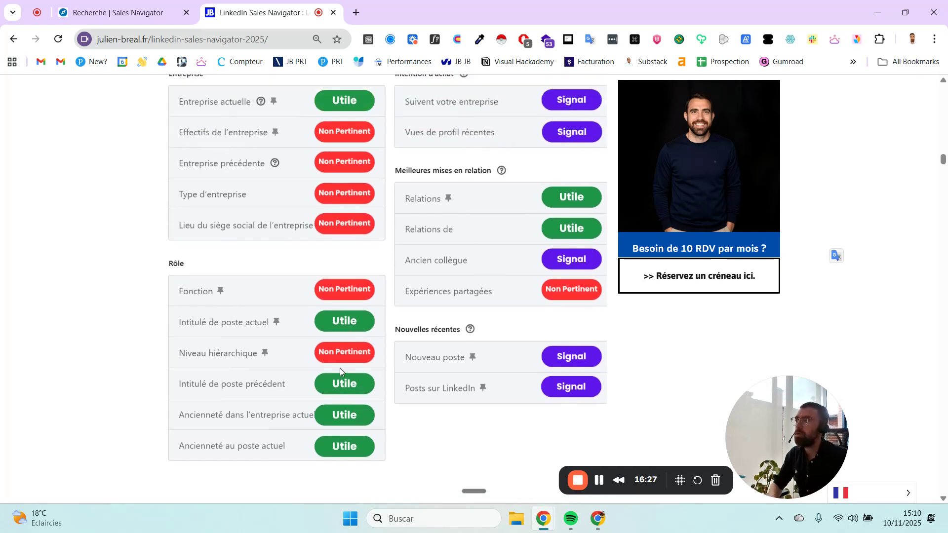
scroll(321, 365, down, 4)
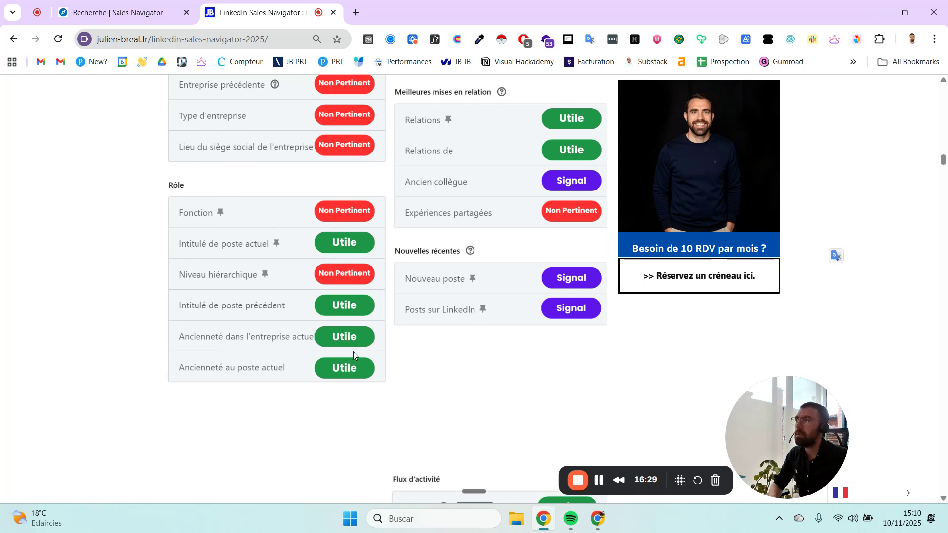
scroll(354, 351, up, 4)
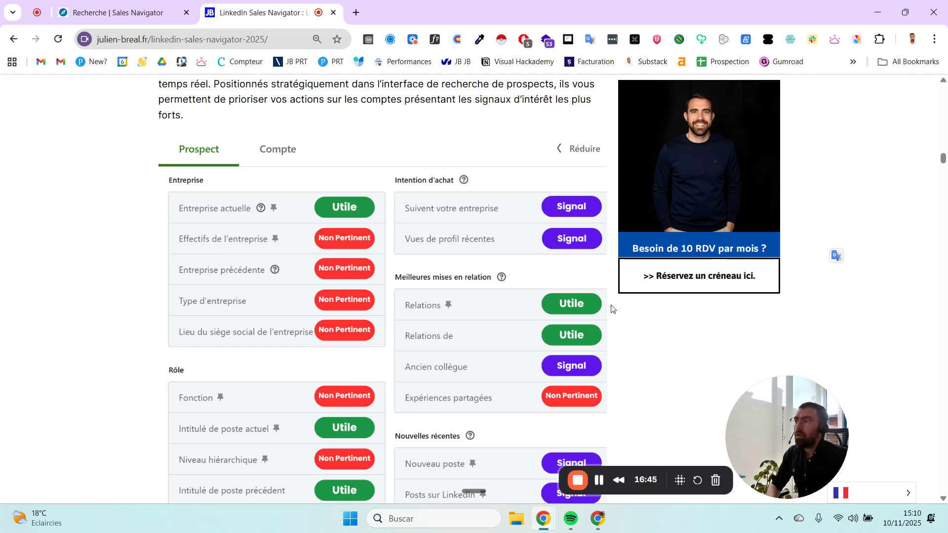
Step: Return to the Sales Navigator lead search and review the Relations and Relations de filter options without applying any
click(124, 13)
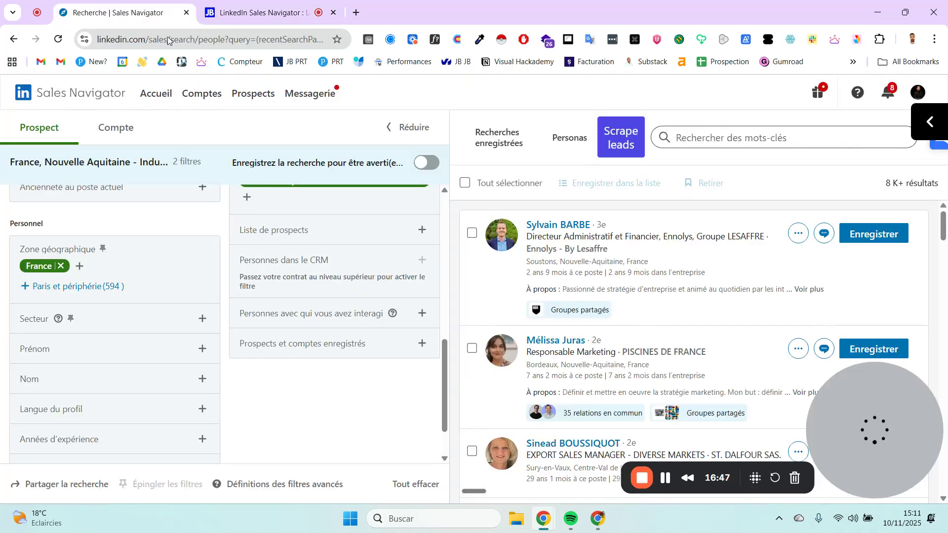
scroll(343, 252, up, 5)
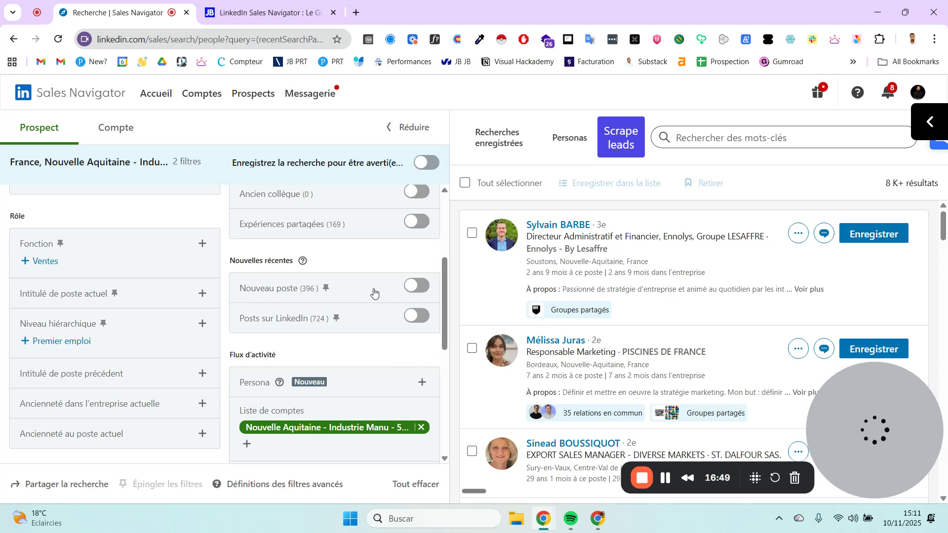
scroll(372, 292, up, 2)
click(405, 255)
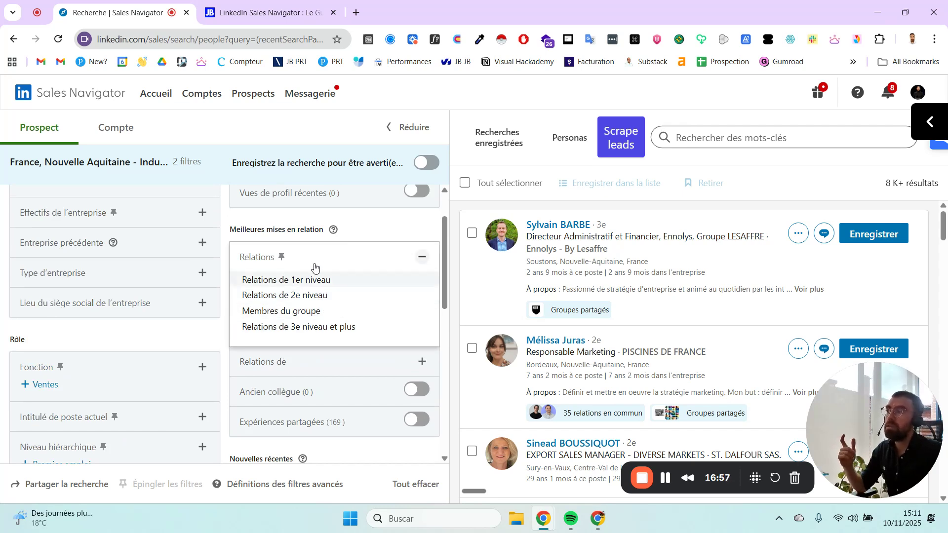
click(364, 228)
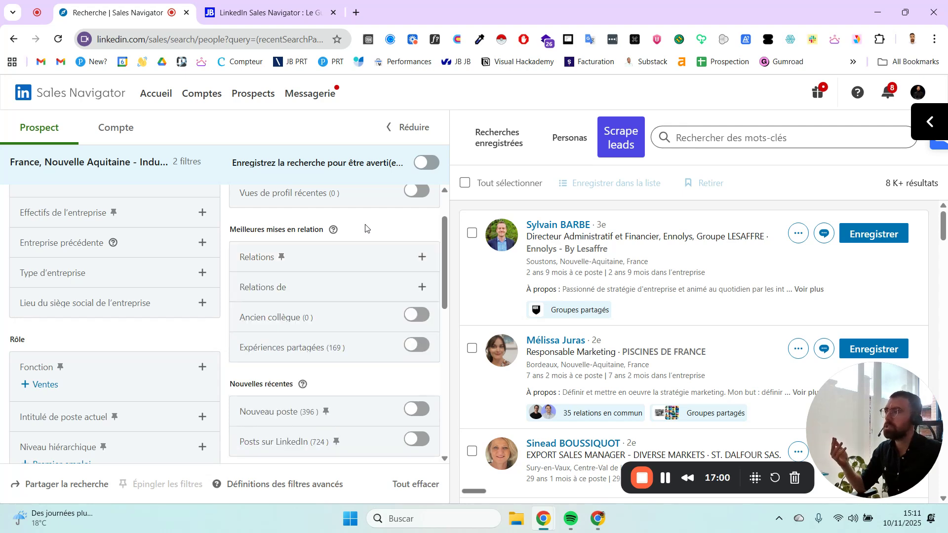
click(423, 288)
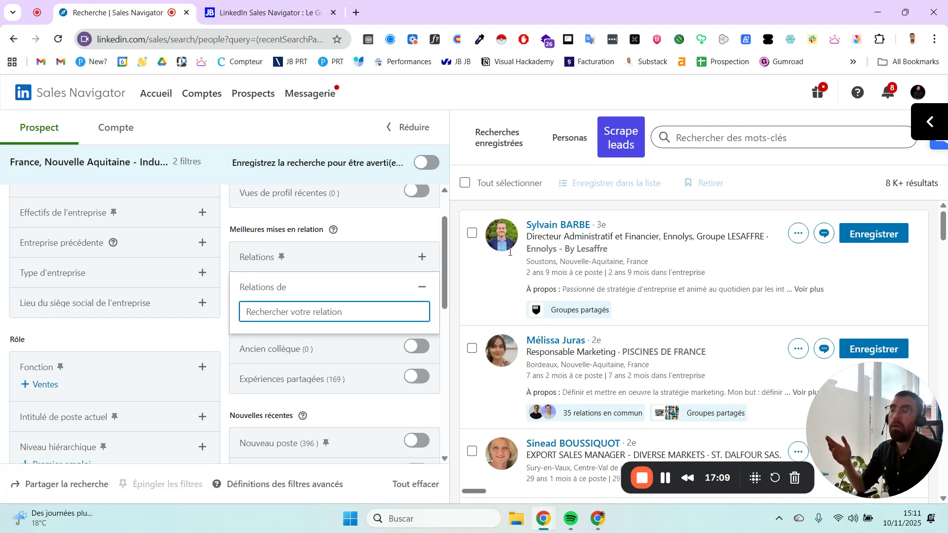
click(453, 218)
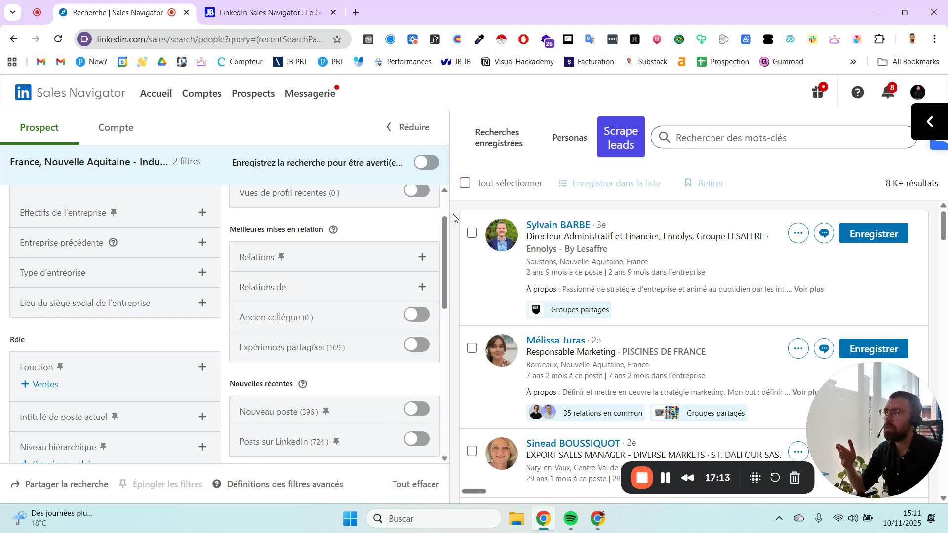
Step: Turn on the Nouveau poste filter to limit the leads to people who recently changed jobs
scroll(412, 317, down, 1)
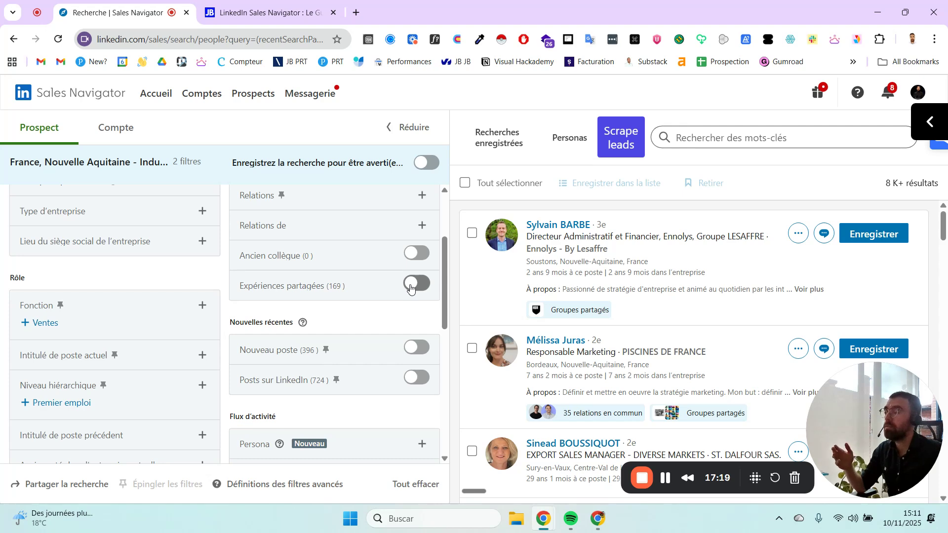
click(414, 349)
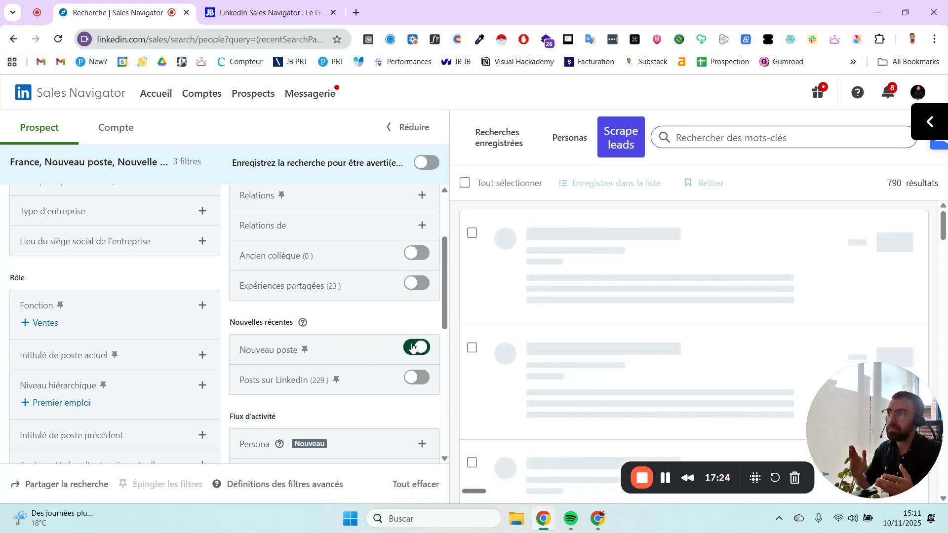
scroll(339, 332, down, 2)
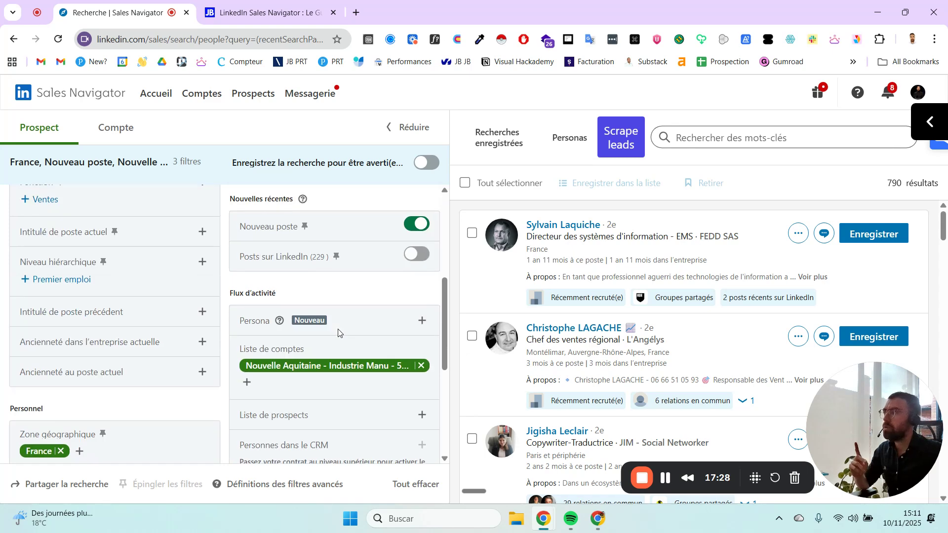
scroll(338, 332, down, 1)
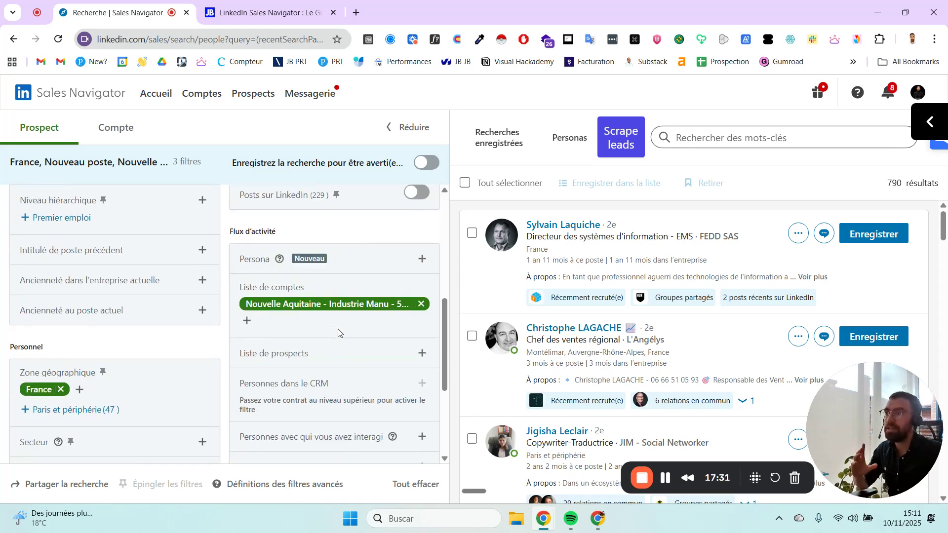
Step: Add "chef des ventes" to the lead search's current job title filter
scroll(188, 383, up, 2)
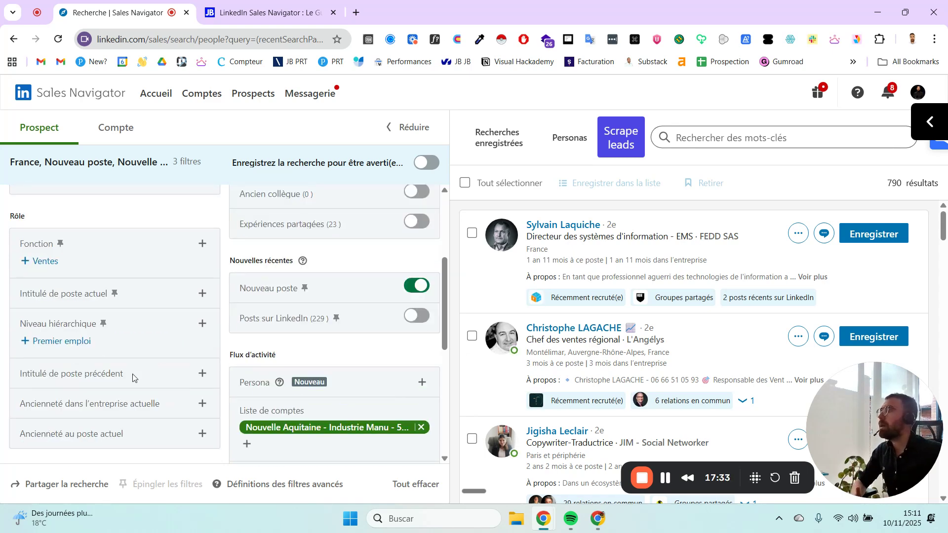
click(179, 296)
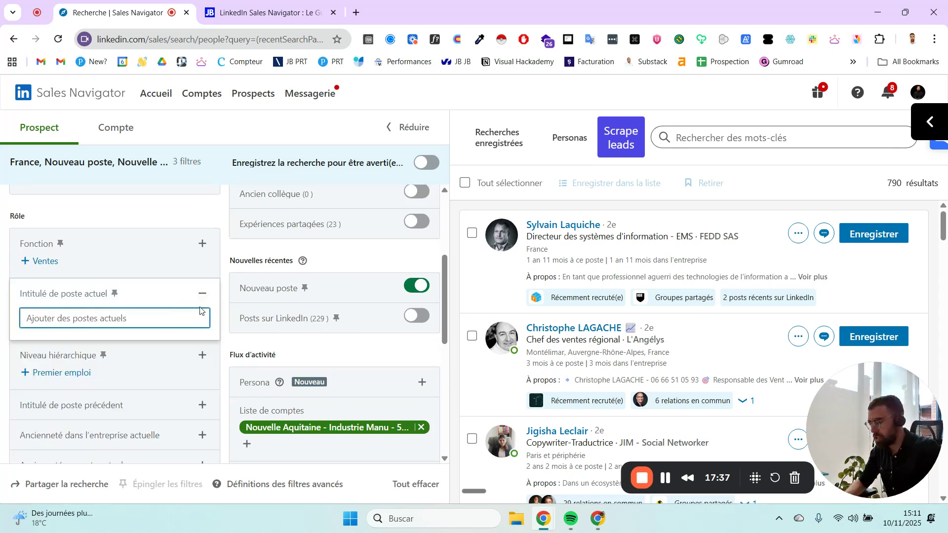
text(chef des ventes)
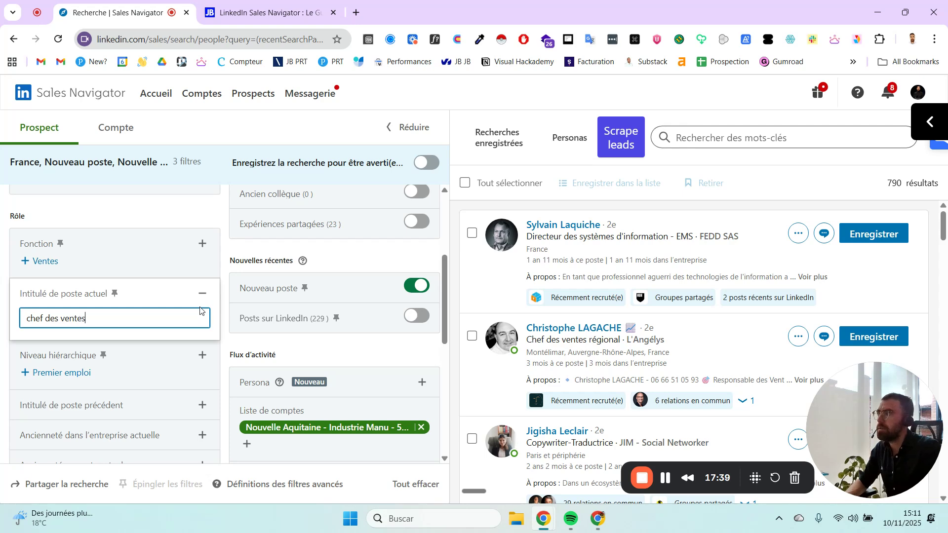
key(Return)
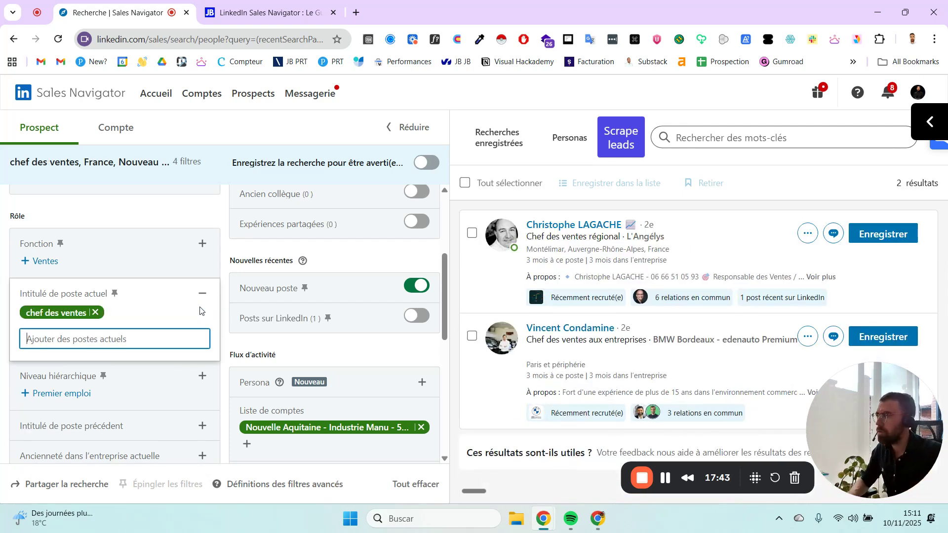
Step: Add "vente", "ventes" and "commercial" to the lead search's current job title filter
text(vente)
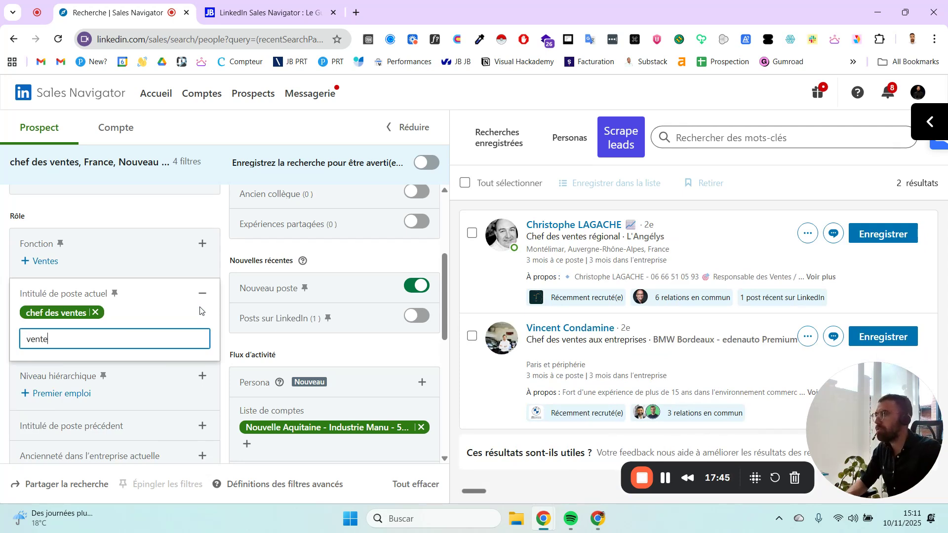
key(Return)
text(ventes)
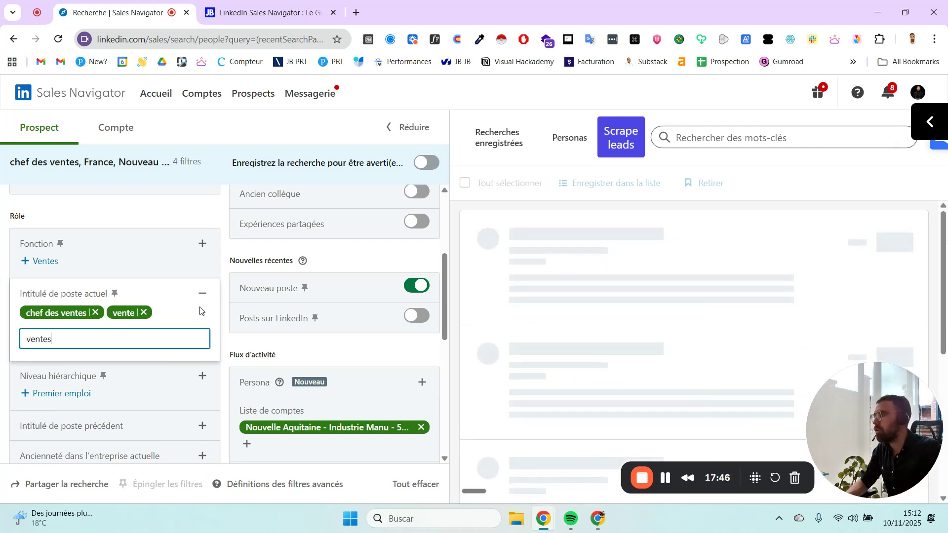
key(Return)
text(directe)
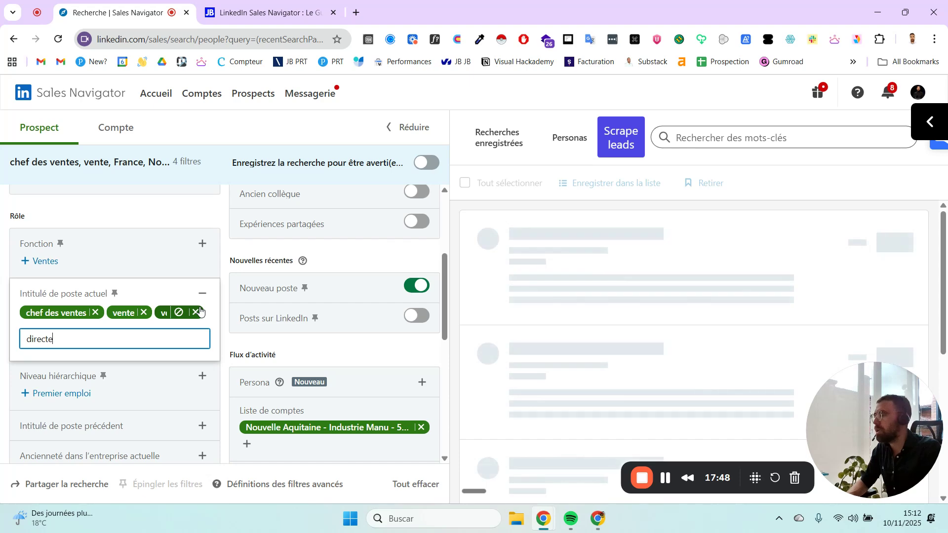
key(ctrl+BackSpace)
text(commercial)
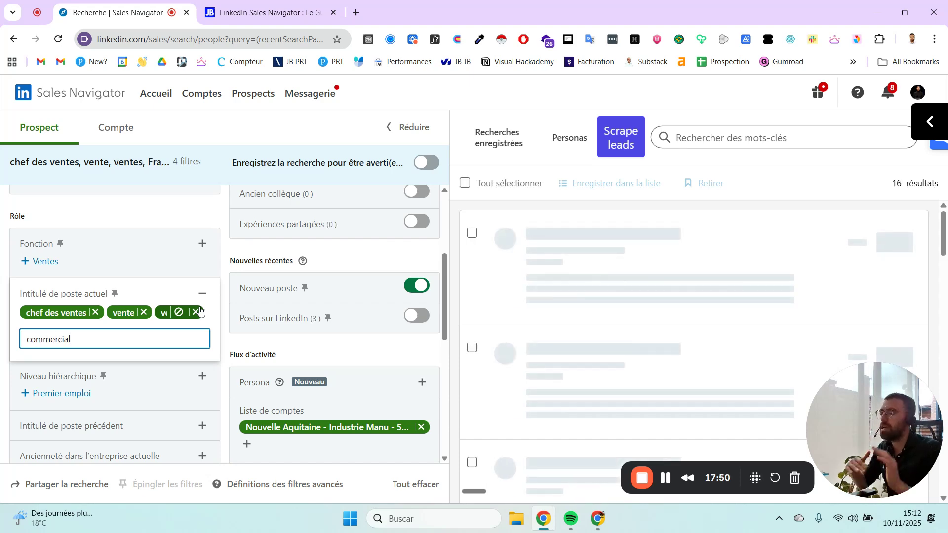
key(Return)
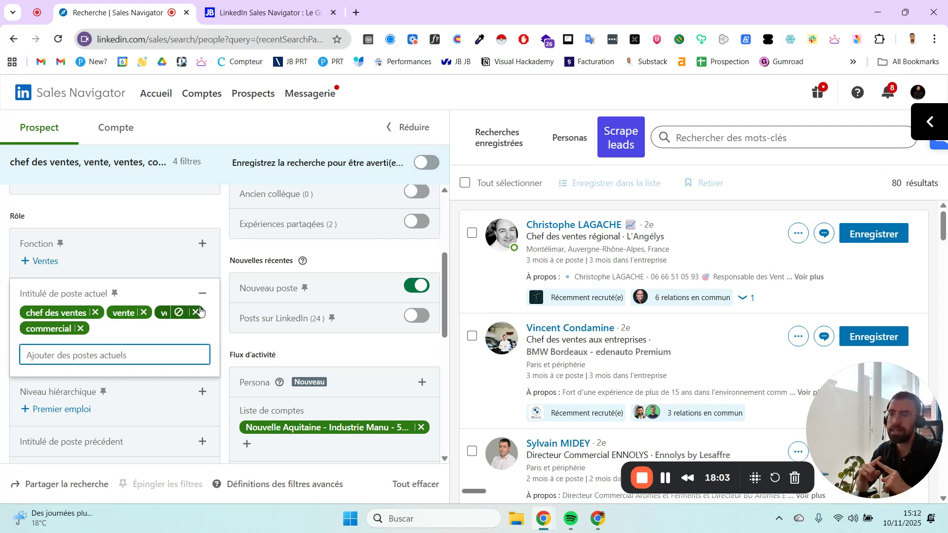
Step: Turn on the Posts sur LinkedIn filter and turn off the Nouveau poste filter in the lead search
click(412, 317)
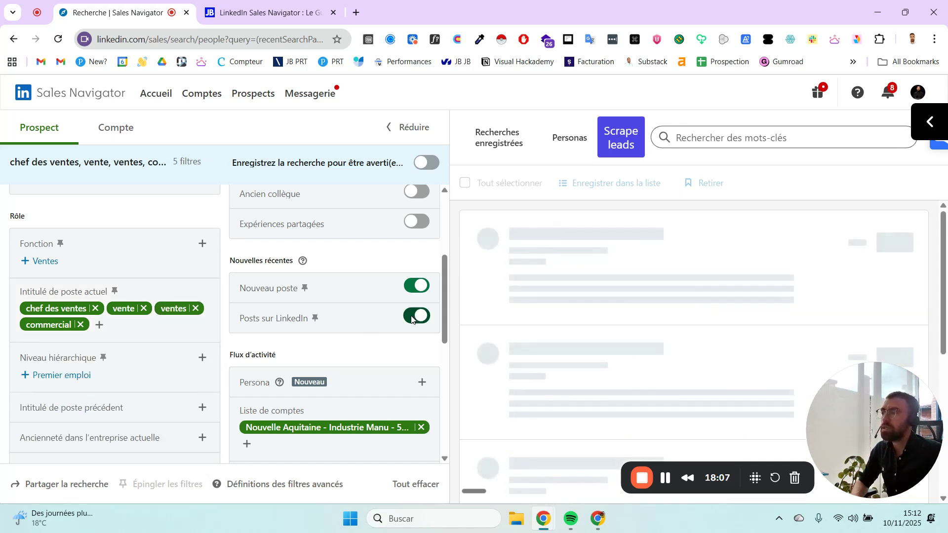
click(419, 287)
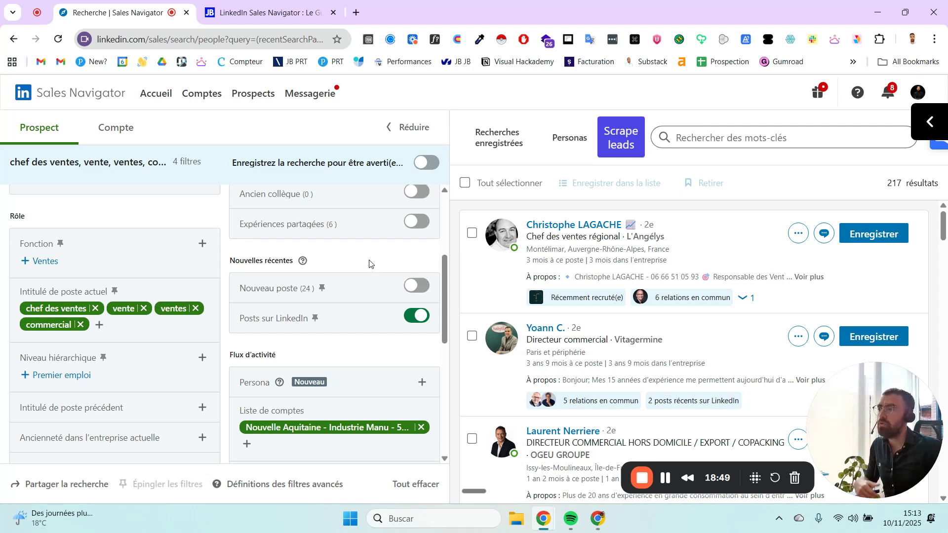
Step: Review the Persona filter's options under Flux d'activité without applying any
scroll(369, 264, down, 1)
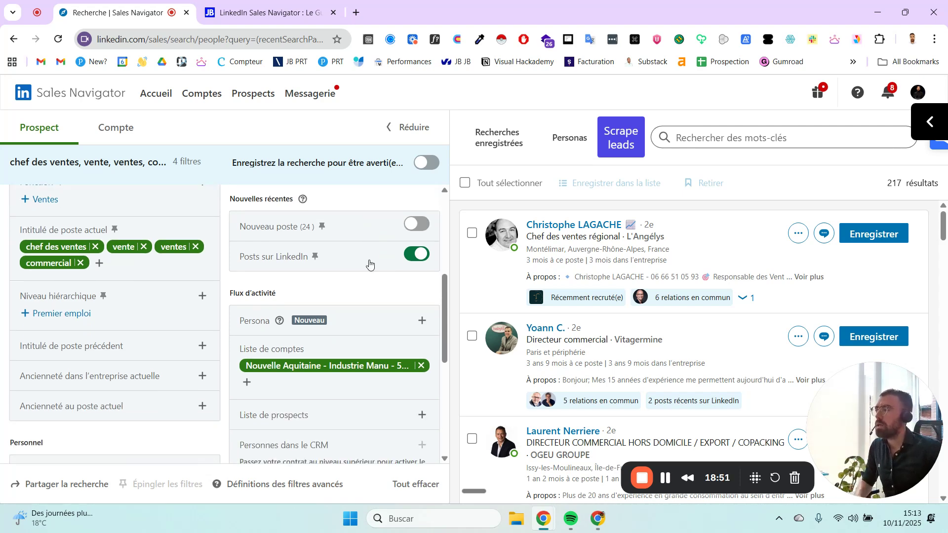
scroll(369, 264, down, 1)
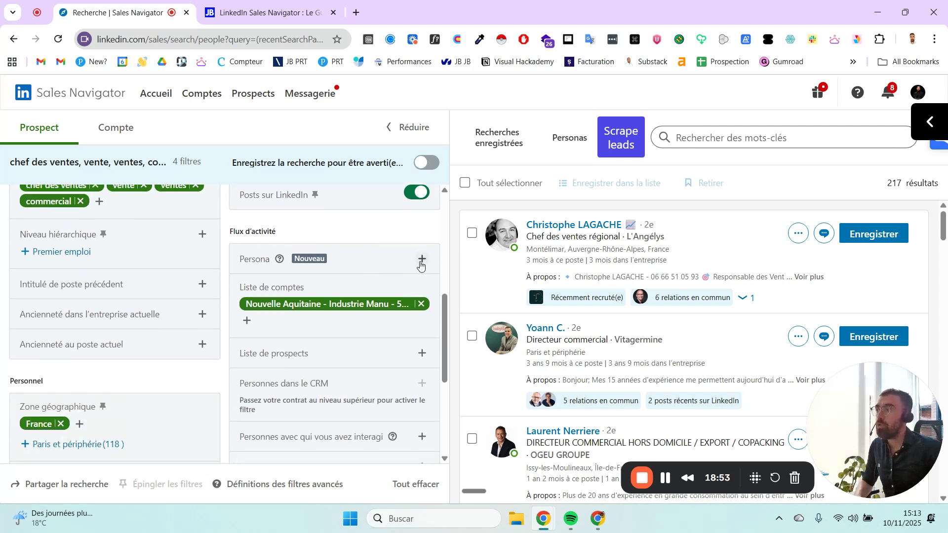
click(422, 260)
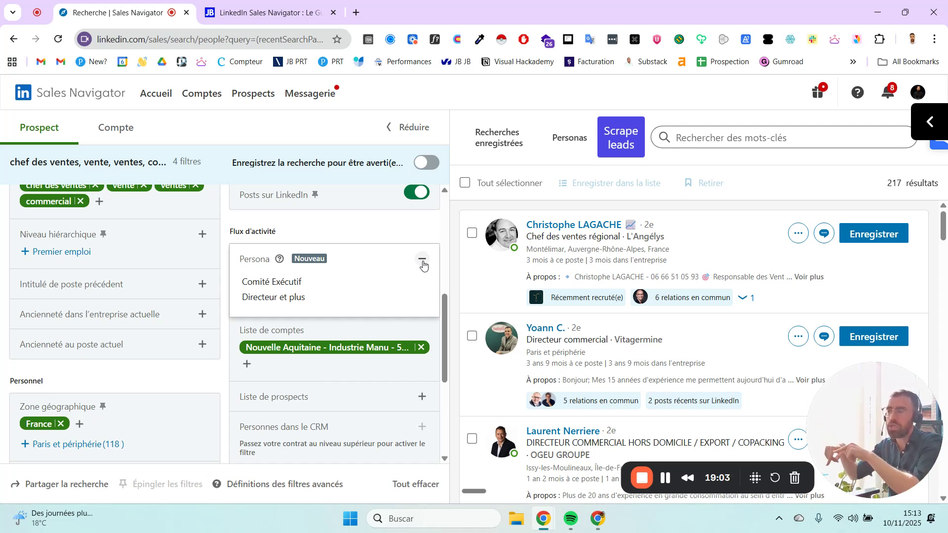
click(422, 261)
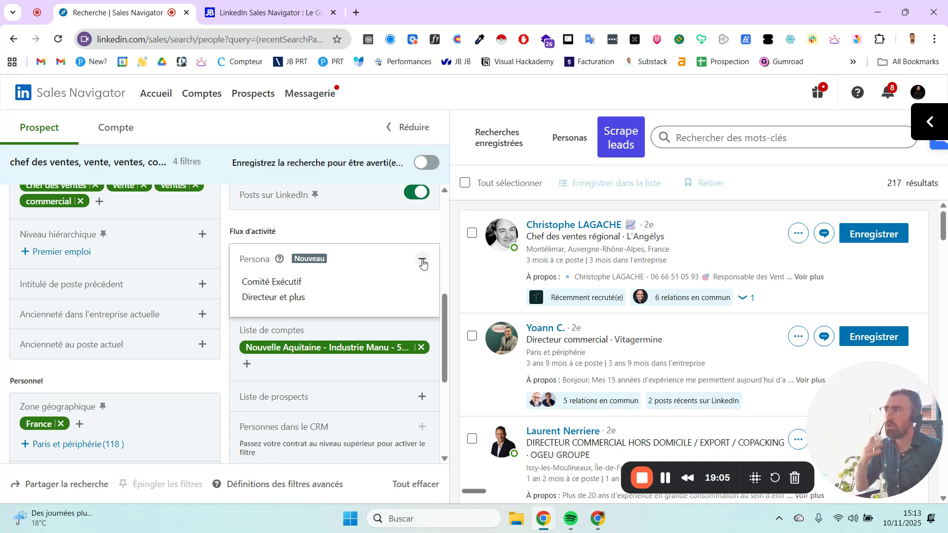
Step: Exclude Message envoyé and Profil consulté in the filter for people already interacted with
scroll(369, 273, down, 1)
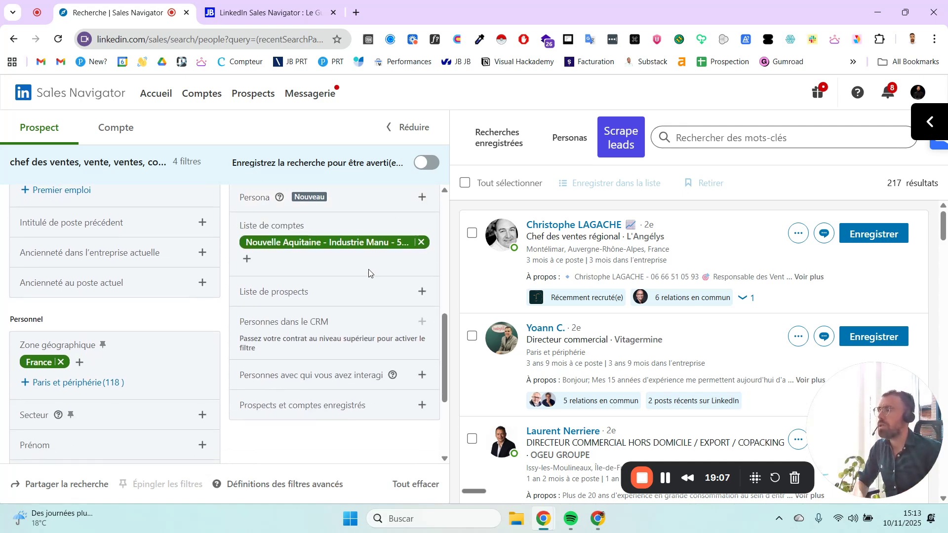
click(422, 375)
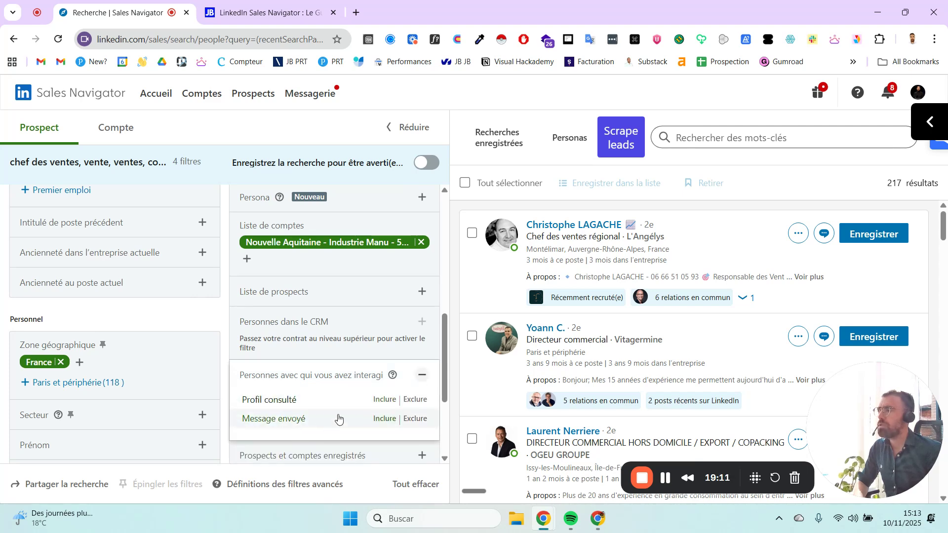
click(413, 419)
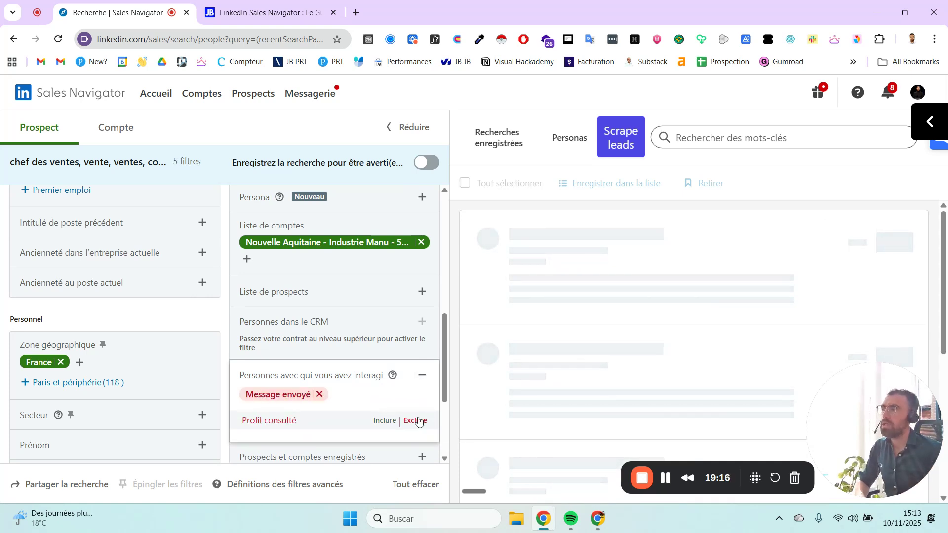
click(417, 421)
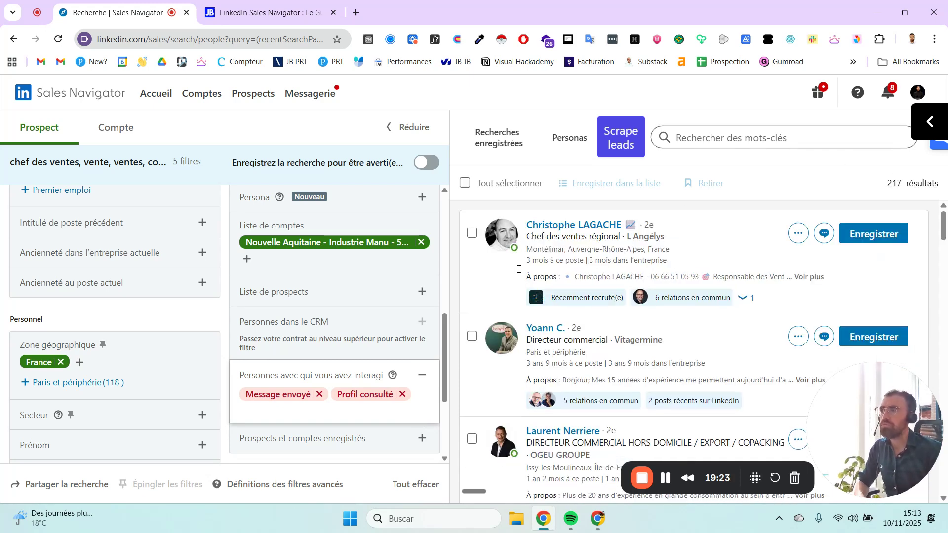
scroll(389, 296, down, 1)
scroll(389, 296, down, 2)
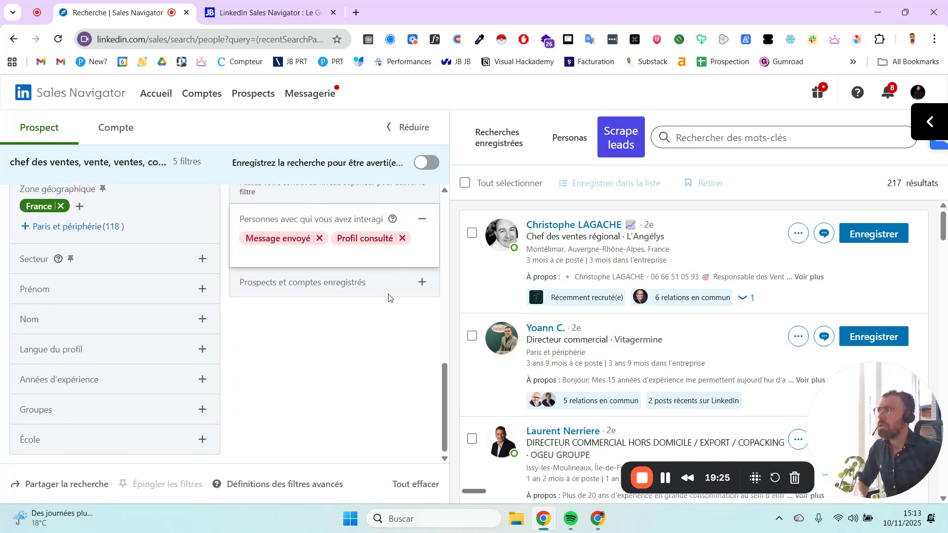
Step: Switch to the LinkedIn Sales Navigator guide and study its ratings for the Personnel and Flux d'activité filters
click(267, 13)
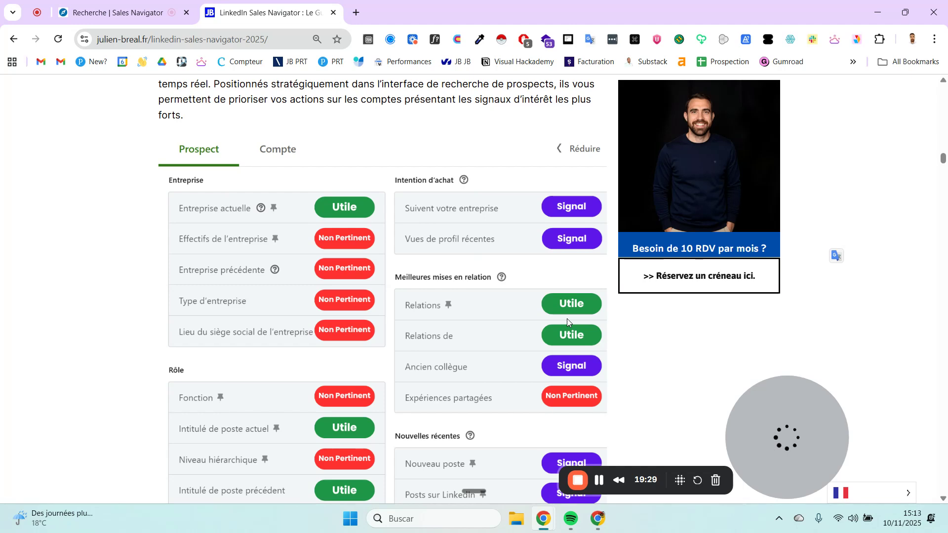
scroll(482, 264, down, 2)
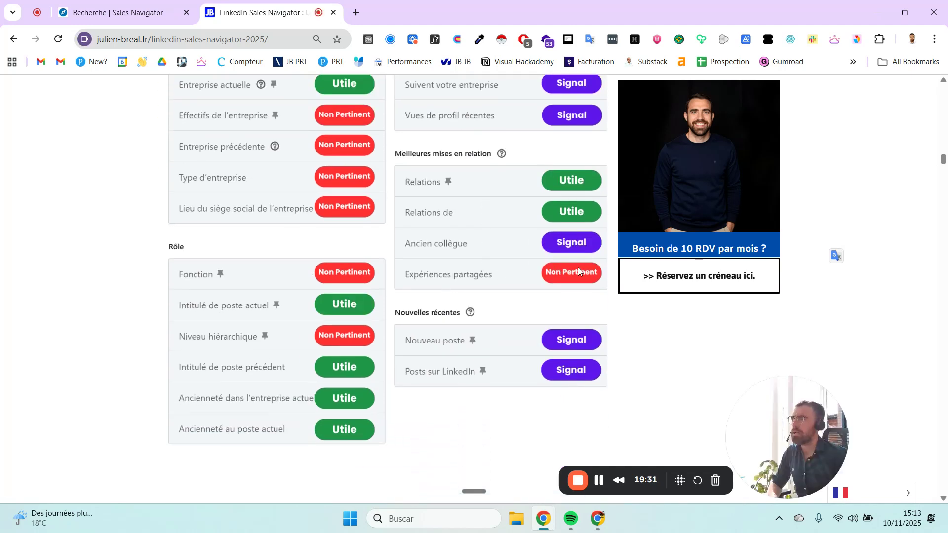
scroll(577, 269, down, 1)
scroll(575, 289, down, 4)
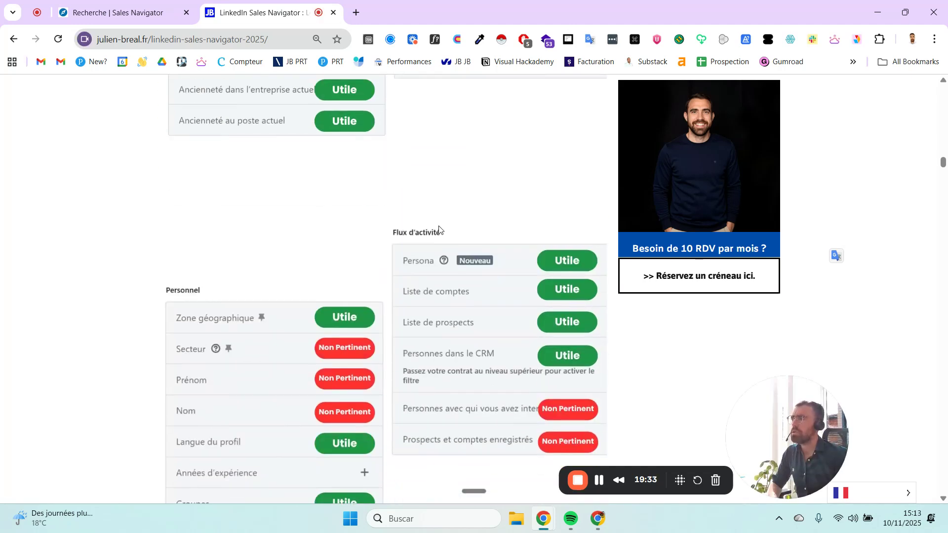
scroll(301, 185, down, 2)
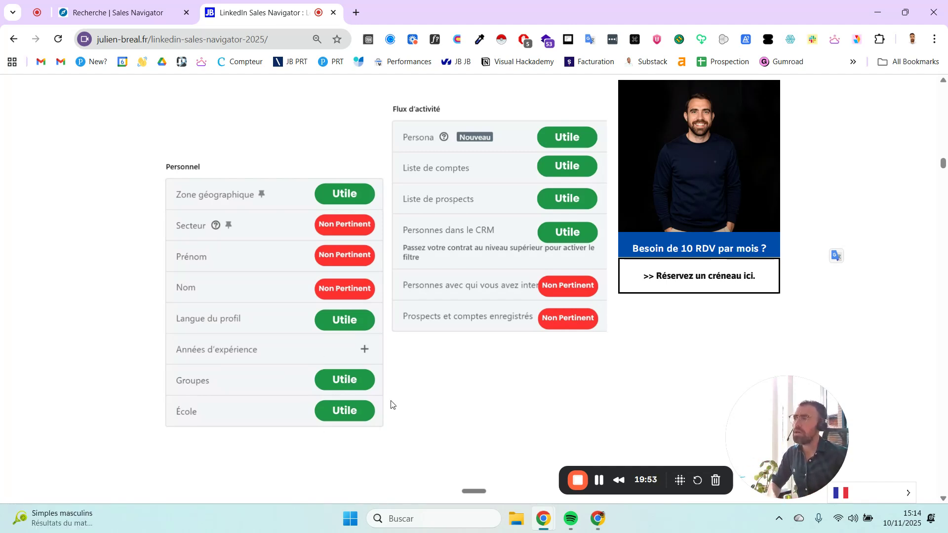
scroll(391, 402, up, 1)
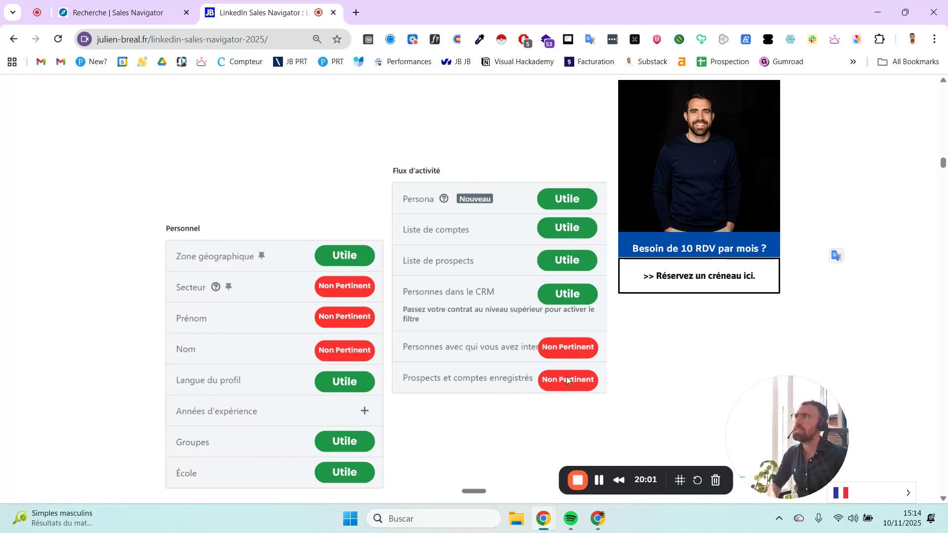
Step: Check the number of companies found by the import in Pronto, then return to the Sales Navigator lead search
mouse_move(603, 522)
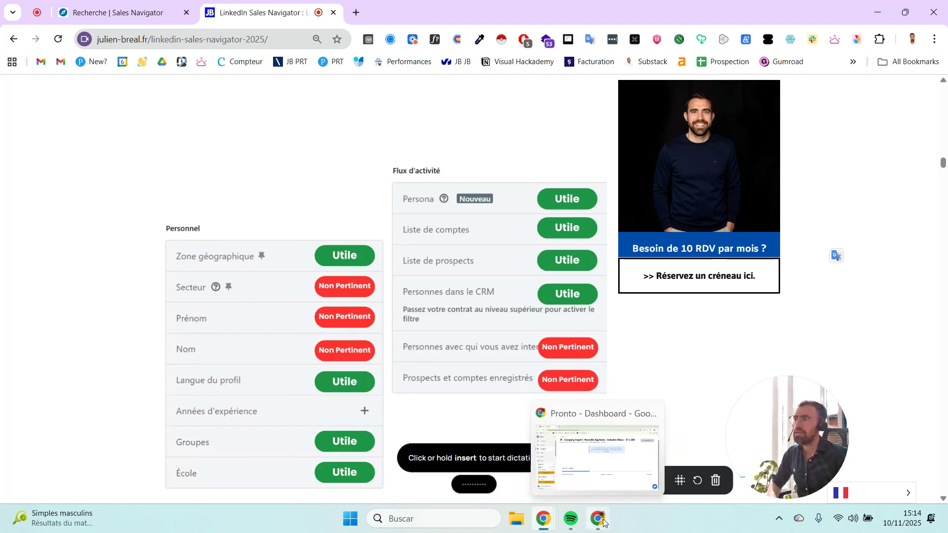
click(588, 429)
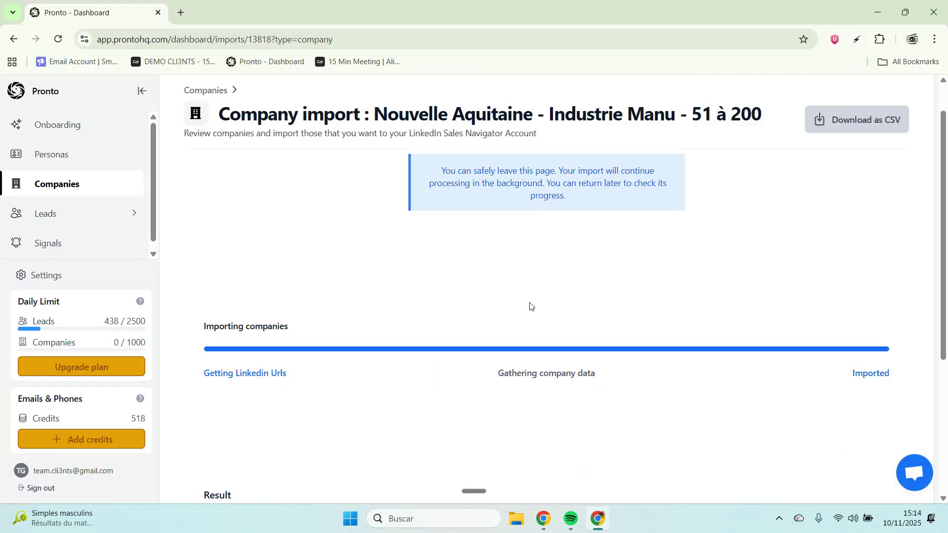
drag(218, 327, 273, 320)
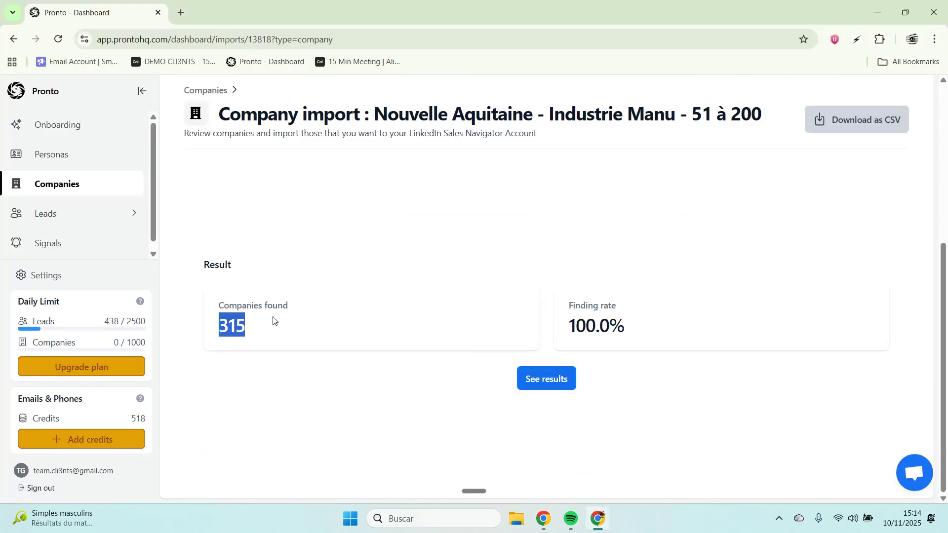
click(543, 518)
click(489, 475)
click(137, 18)
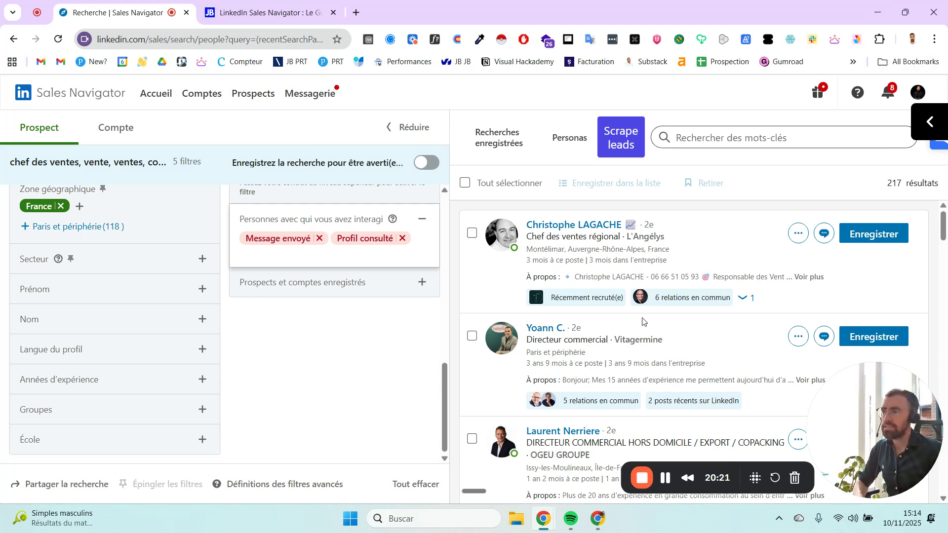
Step: Switch to Pronto, open the list of all leads and compare the lists' sizes with their qualified leads
click(596, 526)
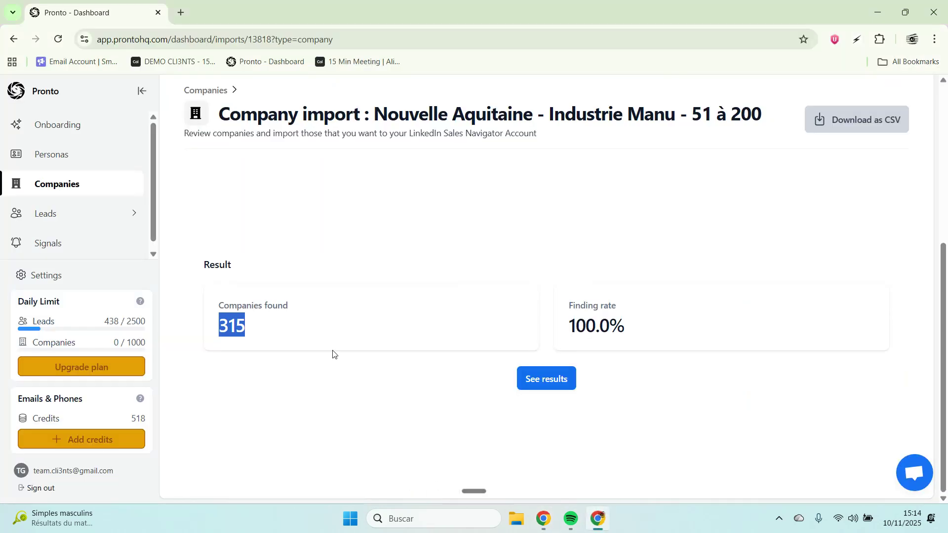
click(85, 213)
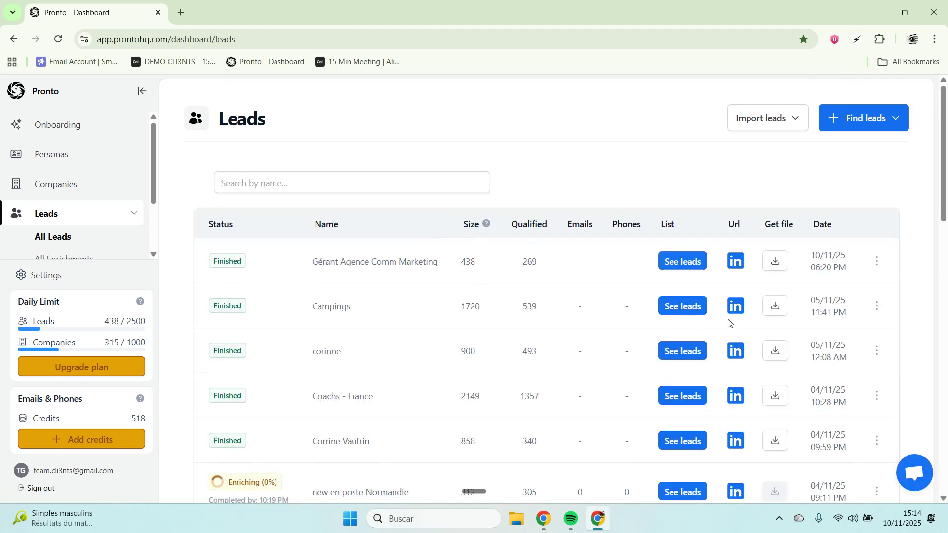
drag(464, 307, 479, 308)
double_click(529, 306)
drag(466, 260, 469, 441)
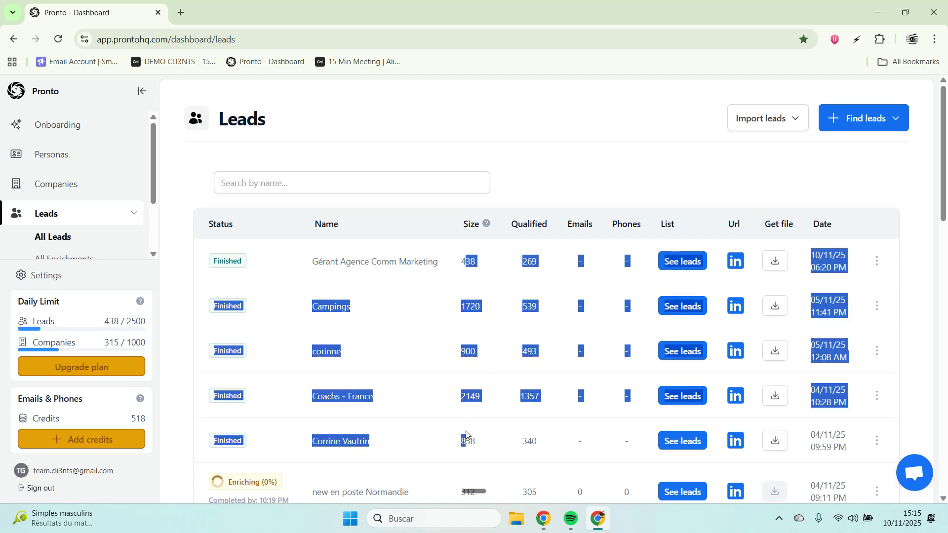
click(468, 442)
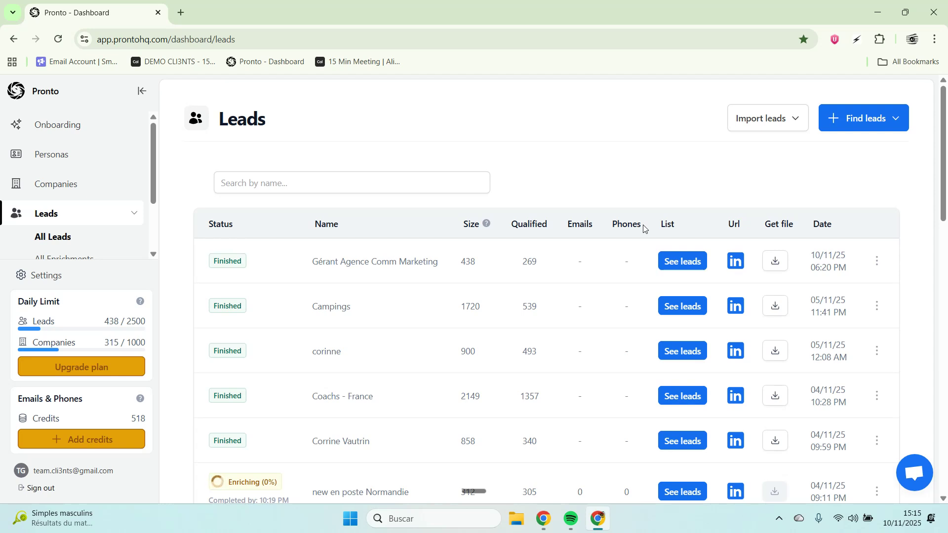
Step: Open Pronto's companies list and review the available options for importing and finding companies
click(86, 186)
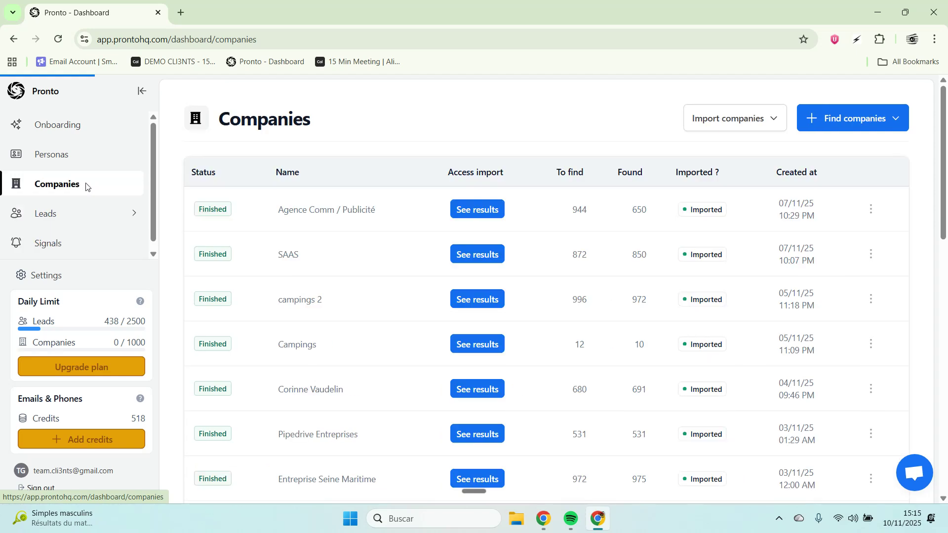
click(729, 120)
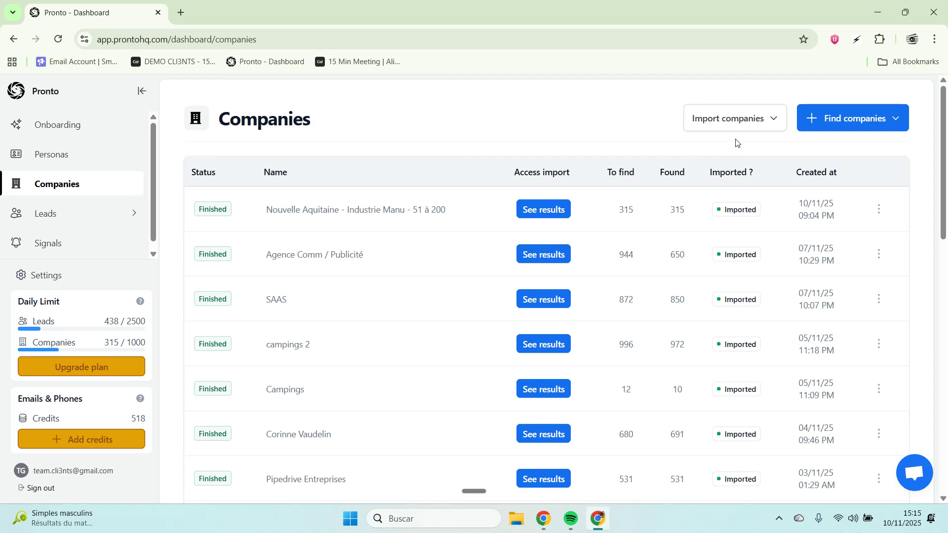
click(740, 124)
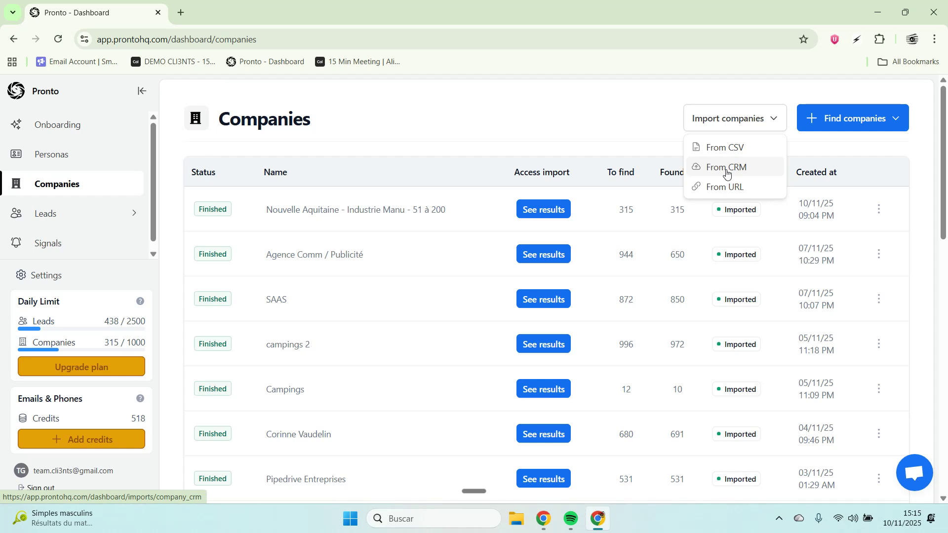
click(878, 127)
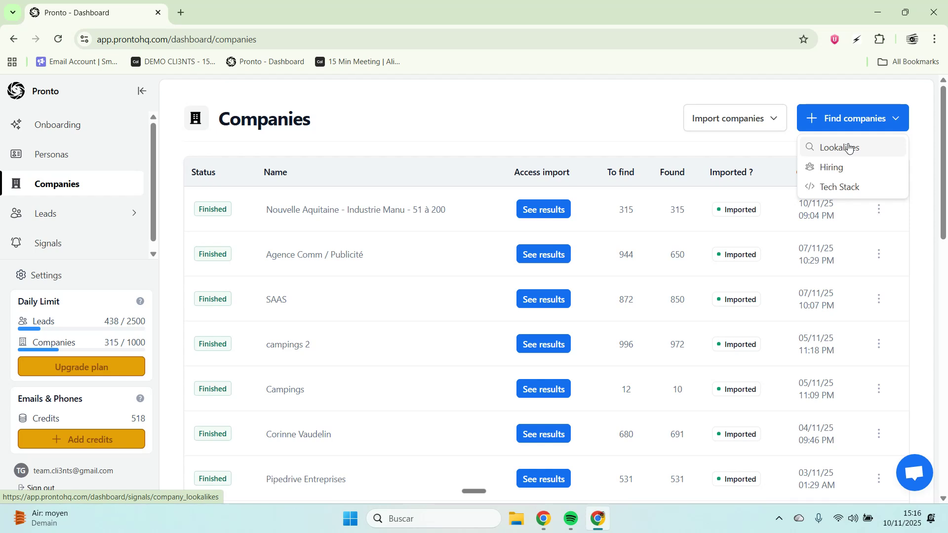
Step: View the existing signals in Pronto, then switch back to the Sales Navigator lead search
scroll(55, 212, down, 1)
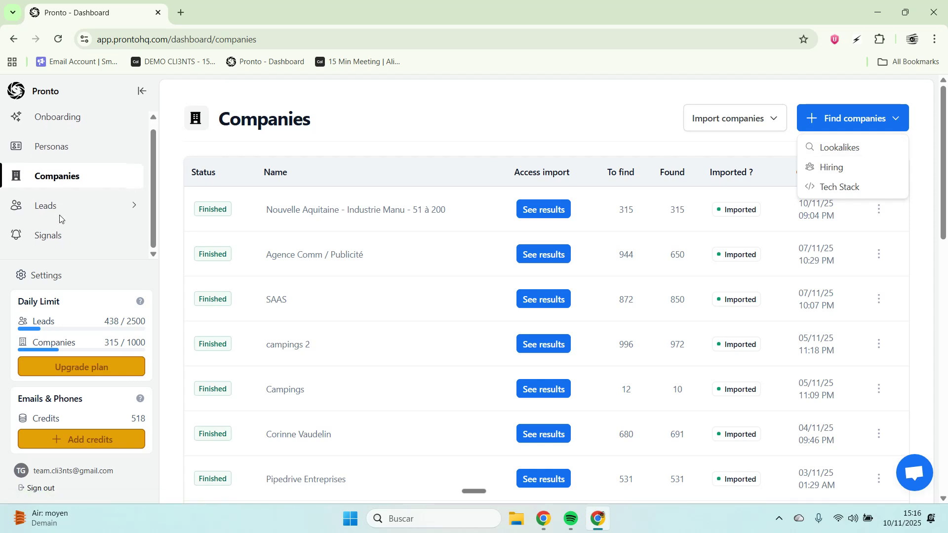
click(61, 241)
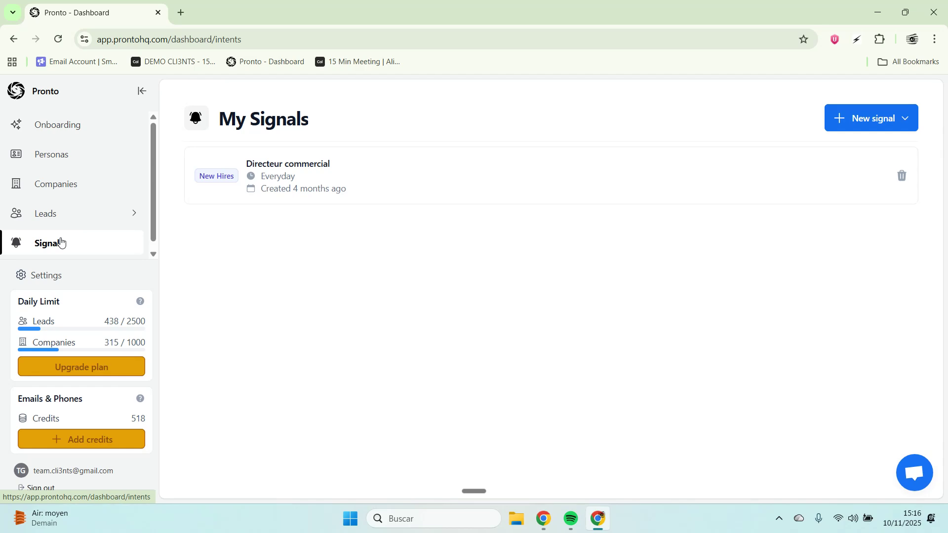
mouse_move(543, 518)
click(474, 439)
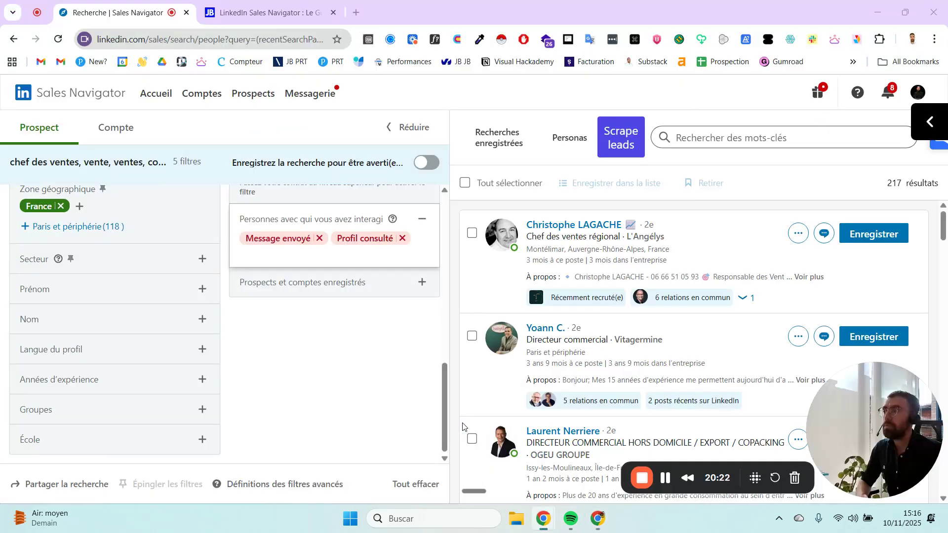